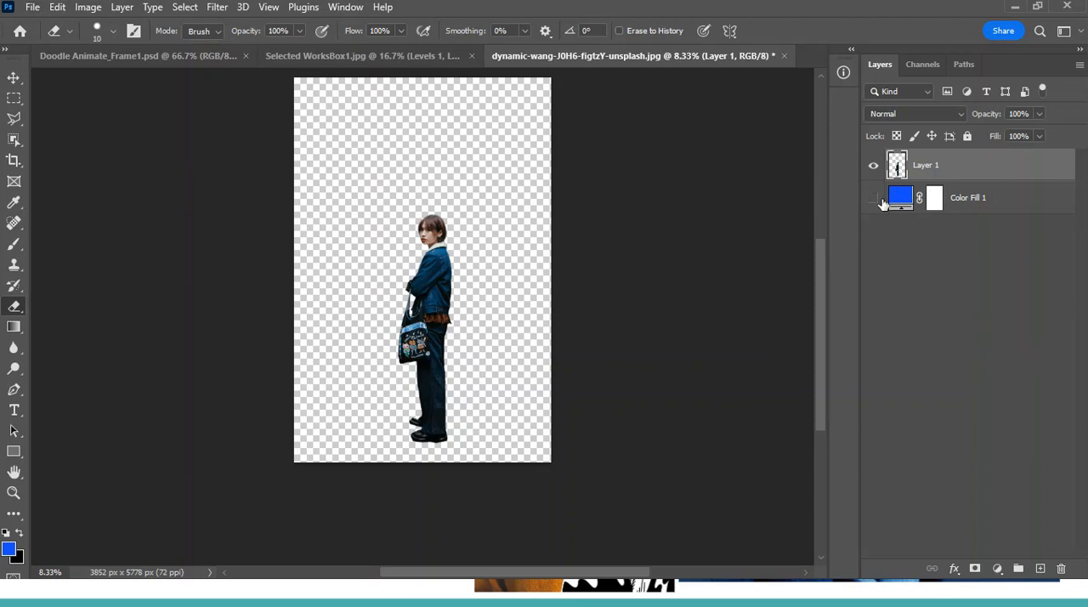
Revert the alley photo to its original opening snapshot in the document history and close the history
{"action": "left_click", "coordinate": [357, 10]}
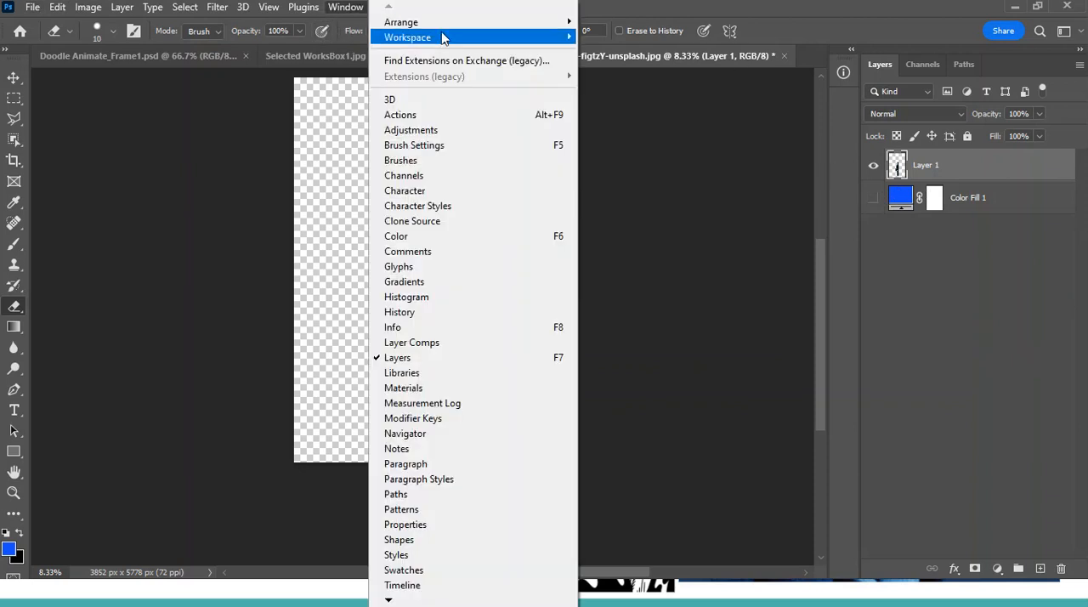
{"action": "left_click", "coordinate": [451, 313]}
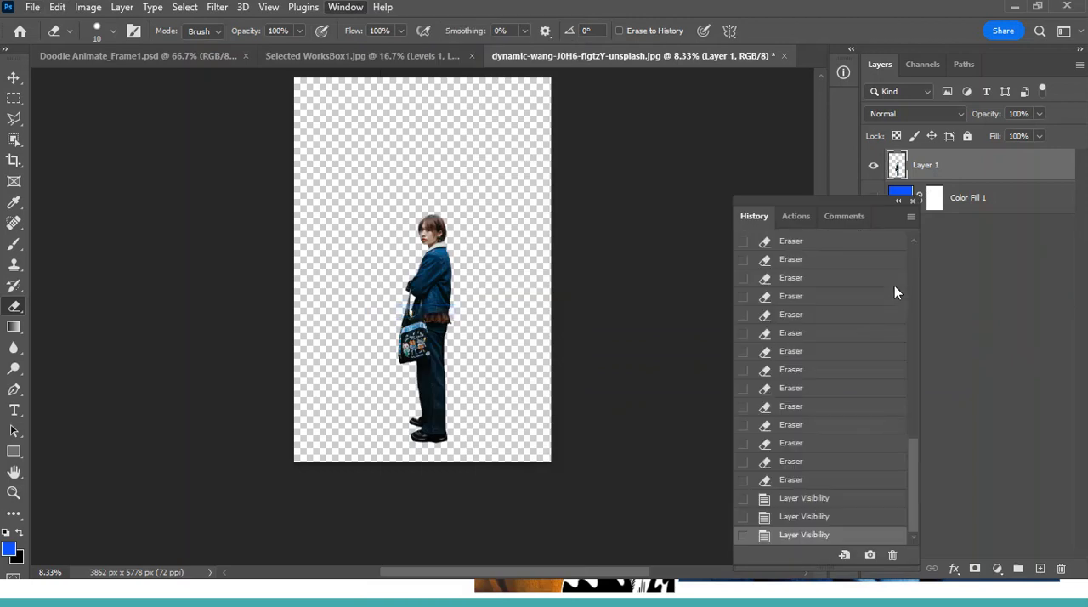
{"action": "left_click_drag", "start_coordinate": [915, 502], "coordinate": [900, 256]}
{"action": "left_click", "coordinate": [832, 247]}
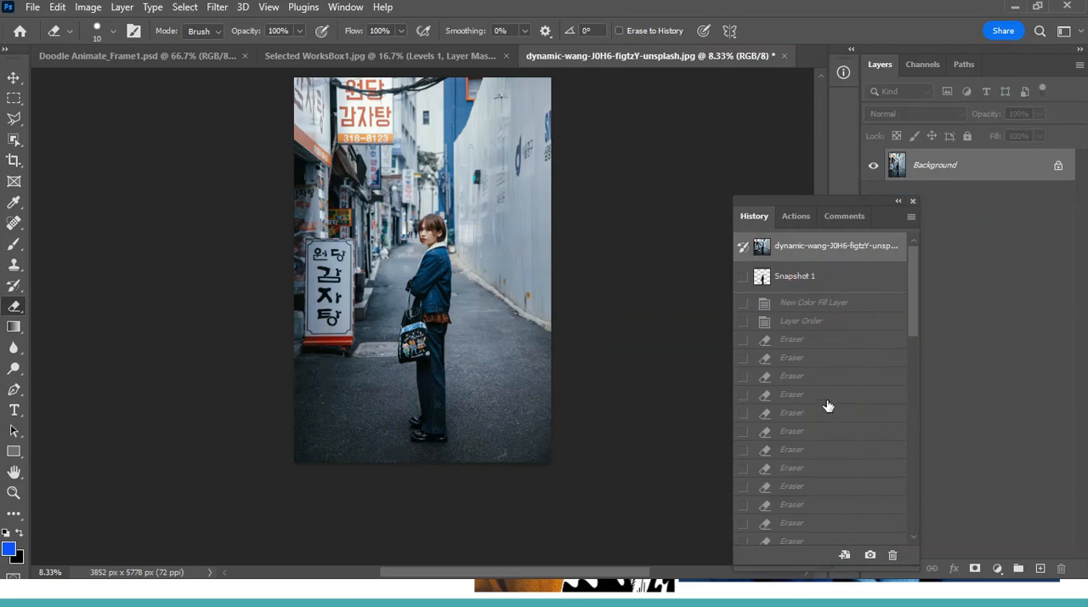
{"action": "left_click", "coordinate": [914, 202]}
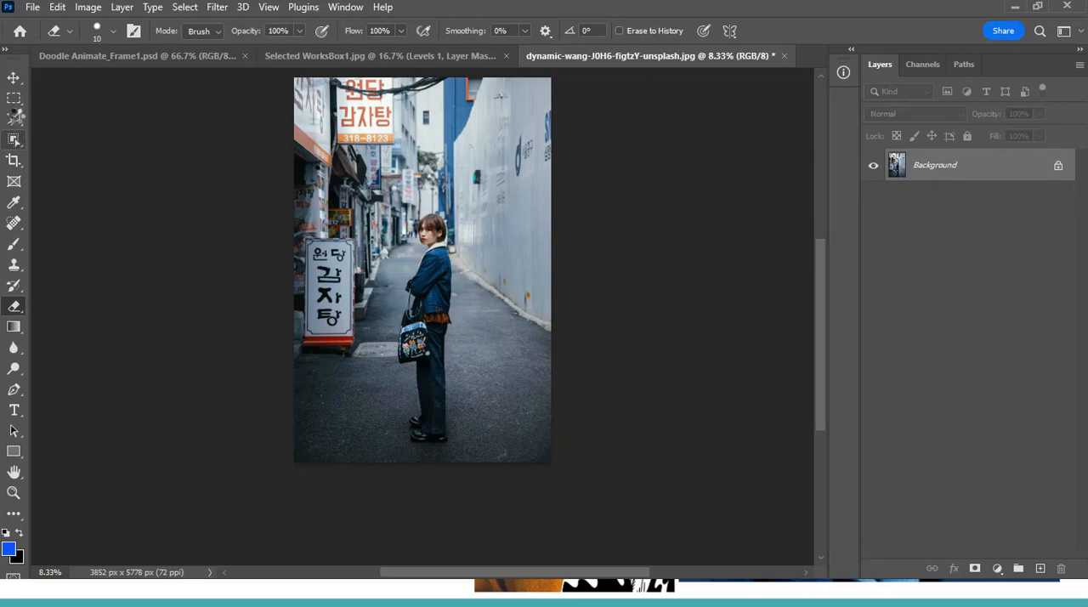
Select the standing woman with the Object Selection tool's Select Subject command
{"action": "left_click", "coordinate": [15, 141]}
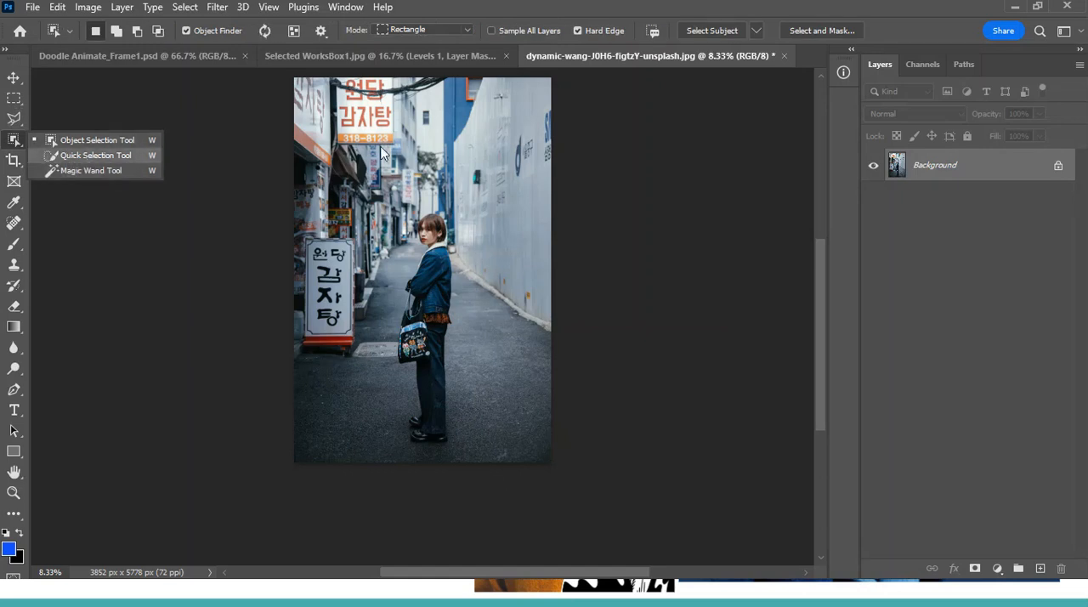
{"action": "left_click", "coordinate": [140, 139]}
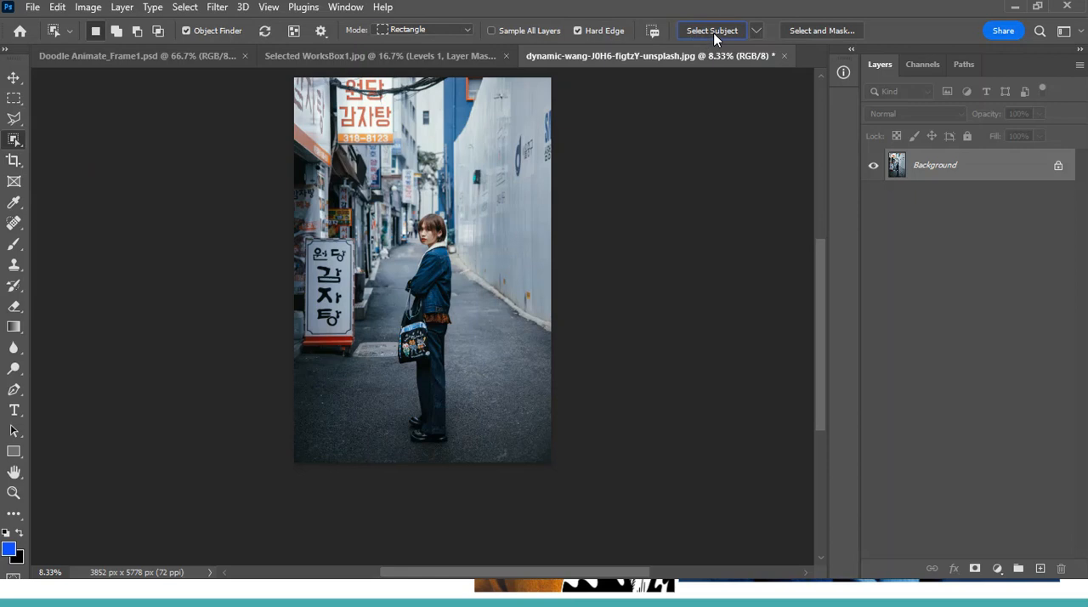
{"action": "left_click", "coordinate": [695, 32]}
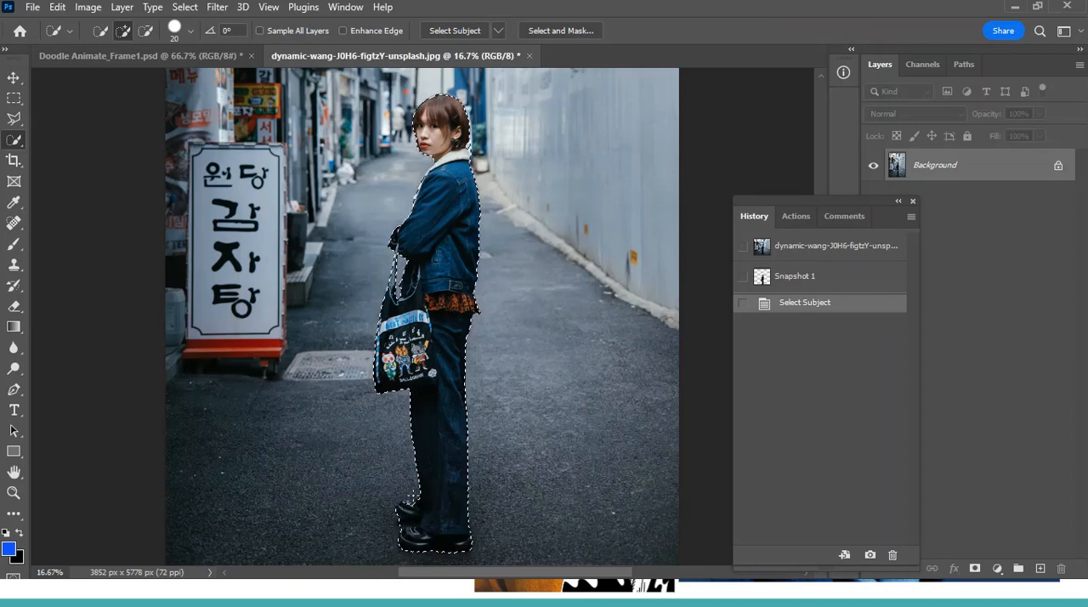
{"action": "left_click", "coordinate": [570, 33]}
{"action": "key", "text": "ctrl"}
Copy the selected woman to a new layer and hide the Background layer
{"action": "left_click", "coordinate": [914, 202]}
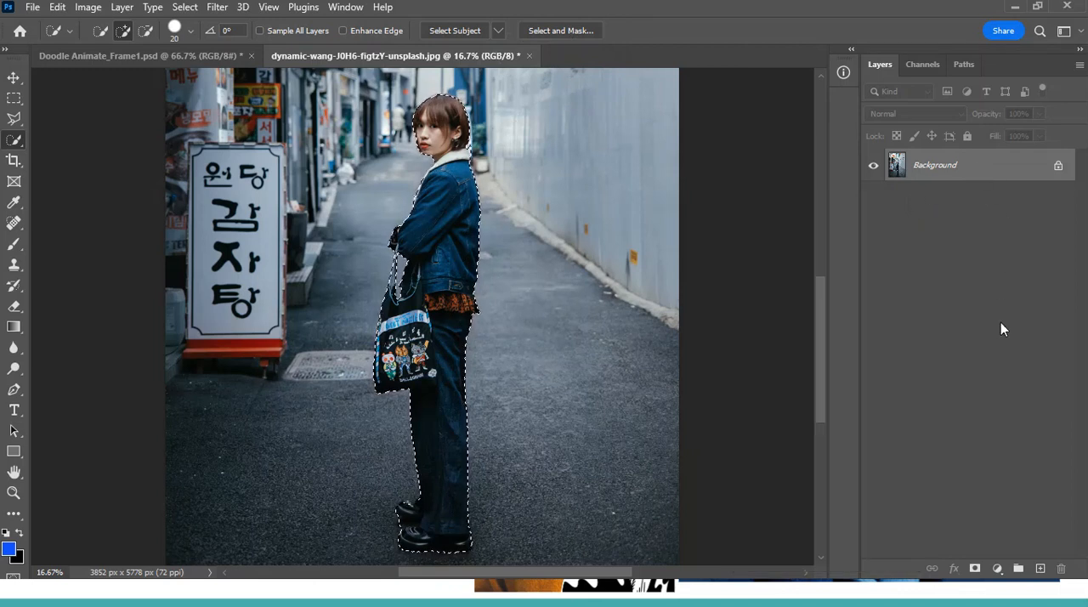
{"action": "key", "text": "ctrl+j"}
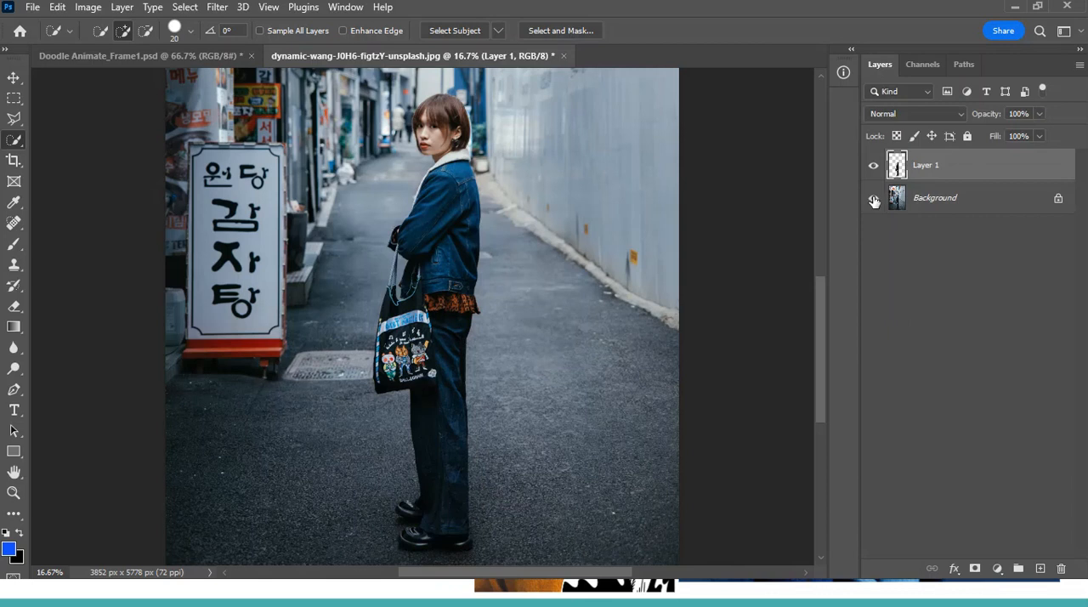
{"action": "left_click", "coordinate": [874, 199]}
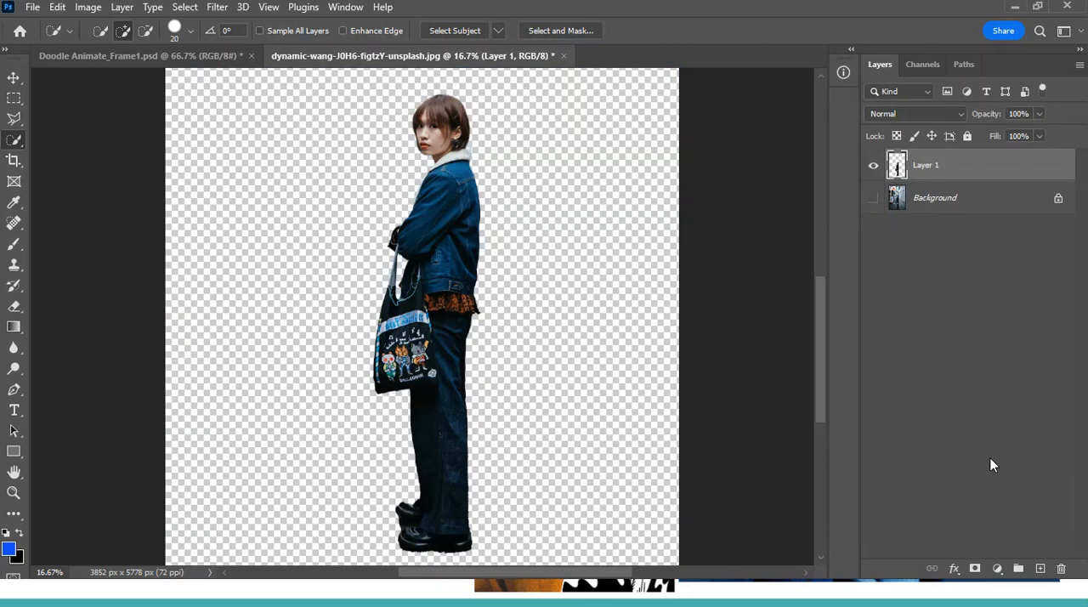
Add a blue solid colour fill layer (#144ff7) directly above the Background layer
{"action": "left_click", "coordinate": [964, 201]}
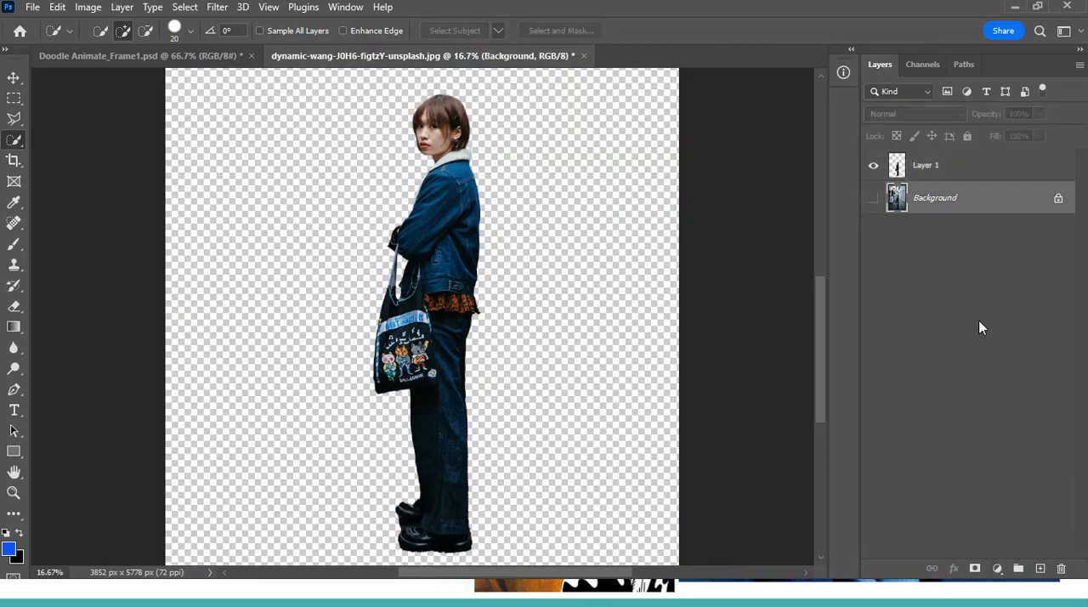
{"action": "left_click", "coordinate": [998, 569]}
{"action": "left_click", "coordinate": [1016, 291]}
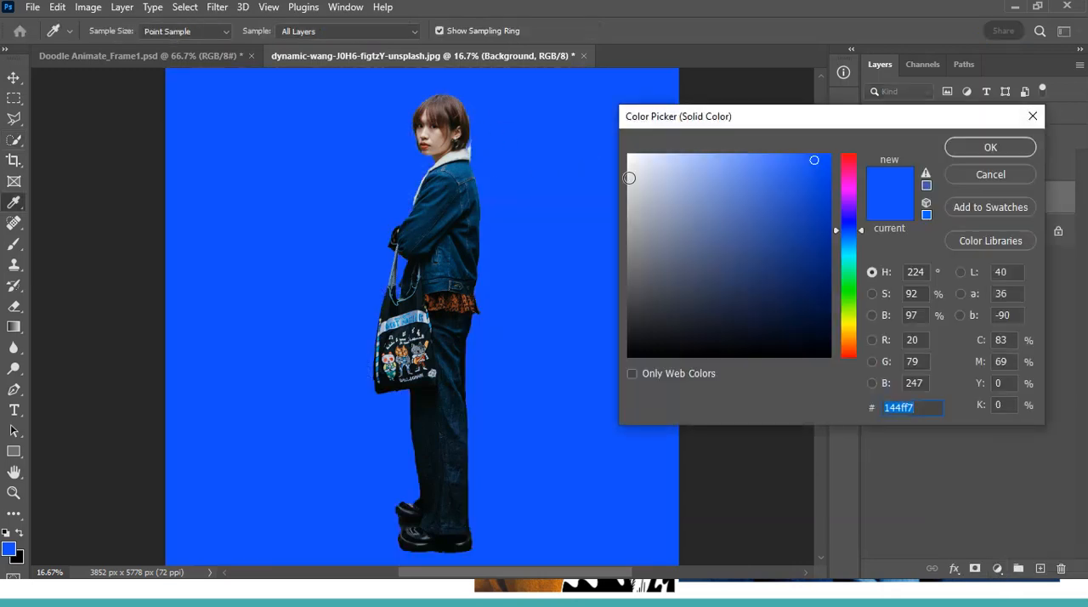
{"action": "left_click", "coordinate": [991, 148]}
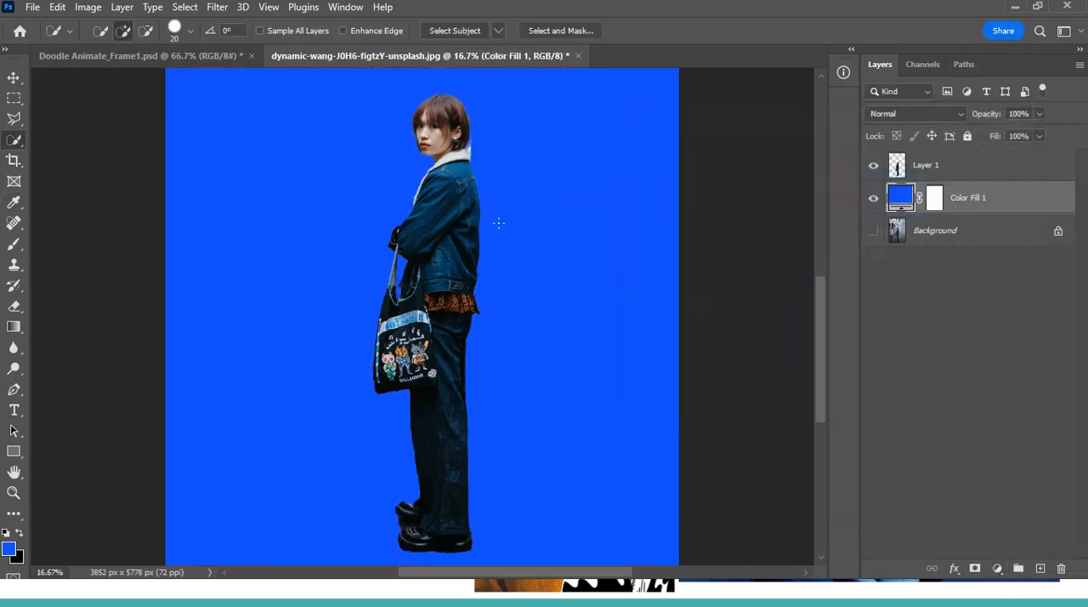
Add a layer mask to Layer 1 containing the cut-out woman
{"action": "key", "text": "ctrl+plus"}
{"action": "key", "text": "ctrl+plus"}
{"action": "scroll", "coordinate": [447, 274], "scroll_direction": "up", "scroll_amount": 1}
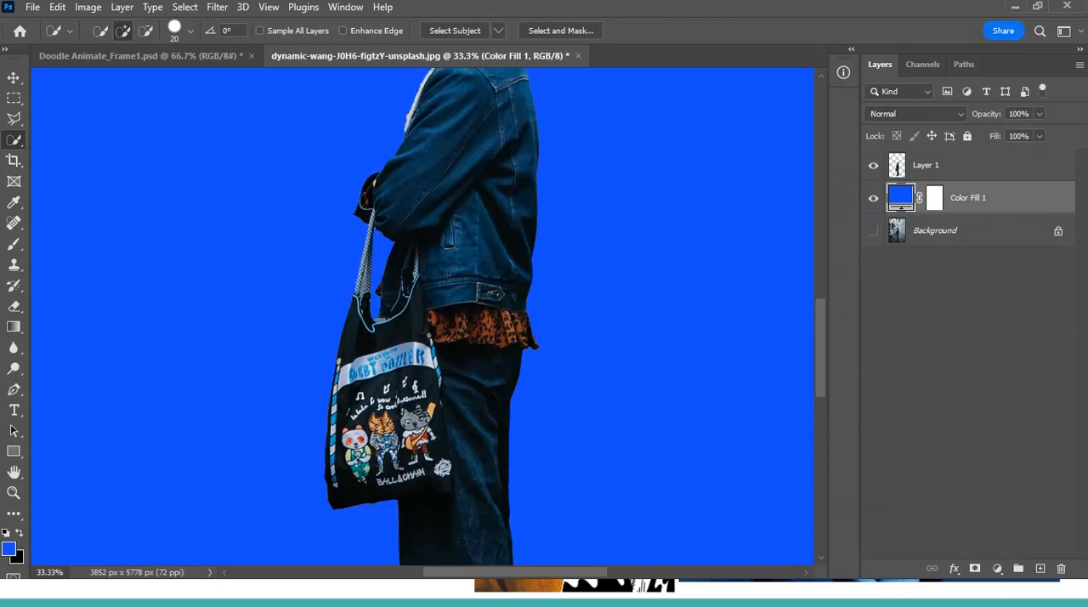
{"action": "scroll", "coordinate": [446, 274], "scroll_direction": "up", "scroll_amount": 5}
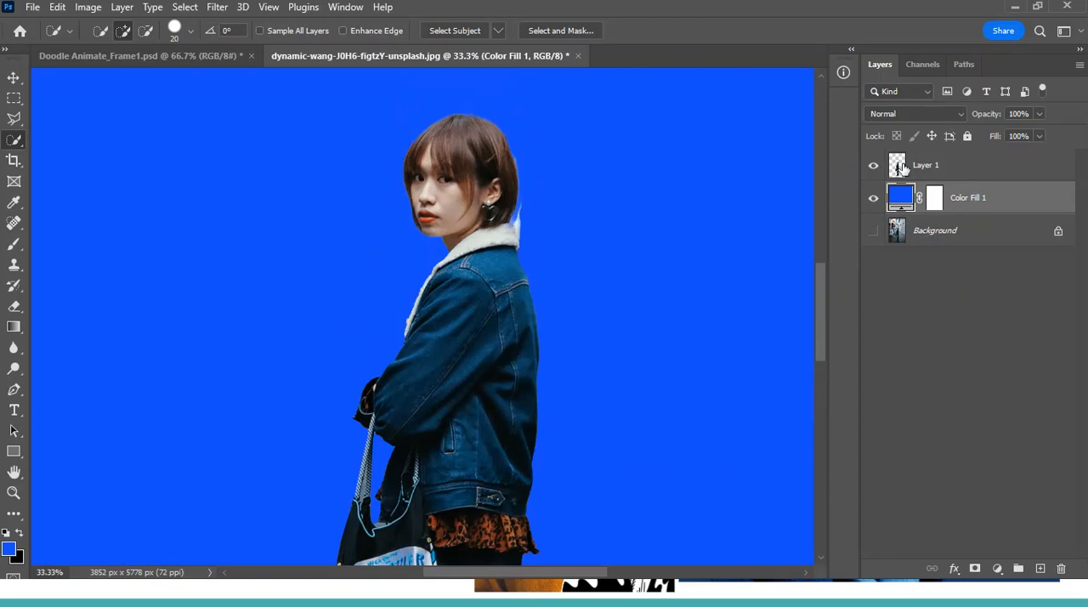
{"action": "left_click", "coordinate": [901, 168]}
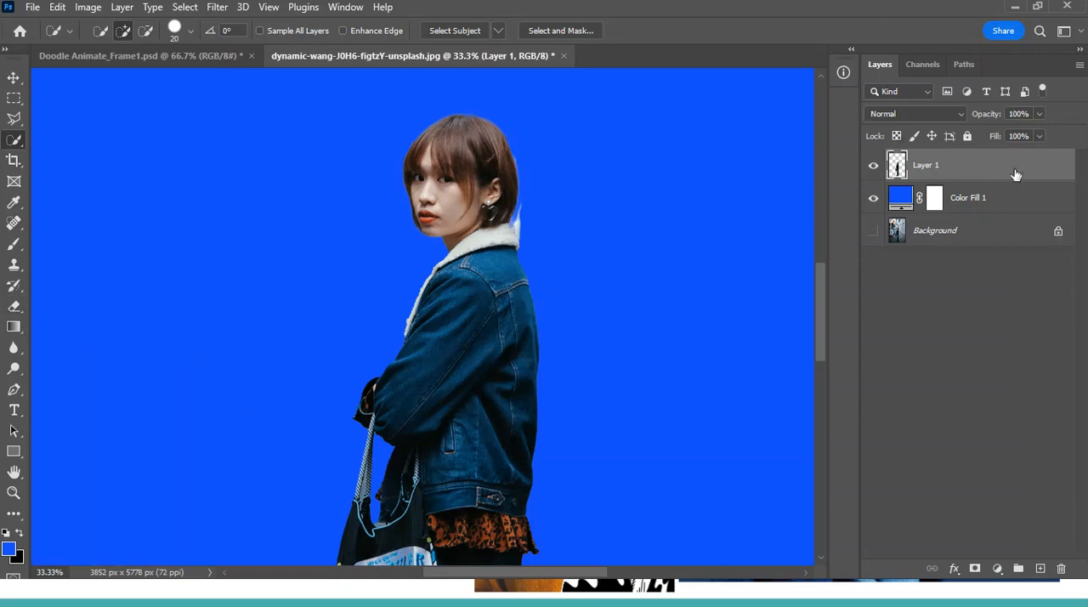
{"action": "left_click", "coordinate": [976, 570]}
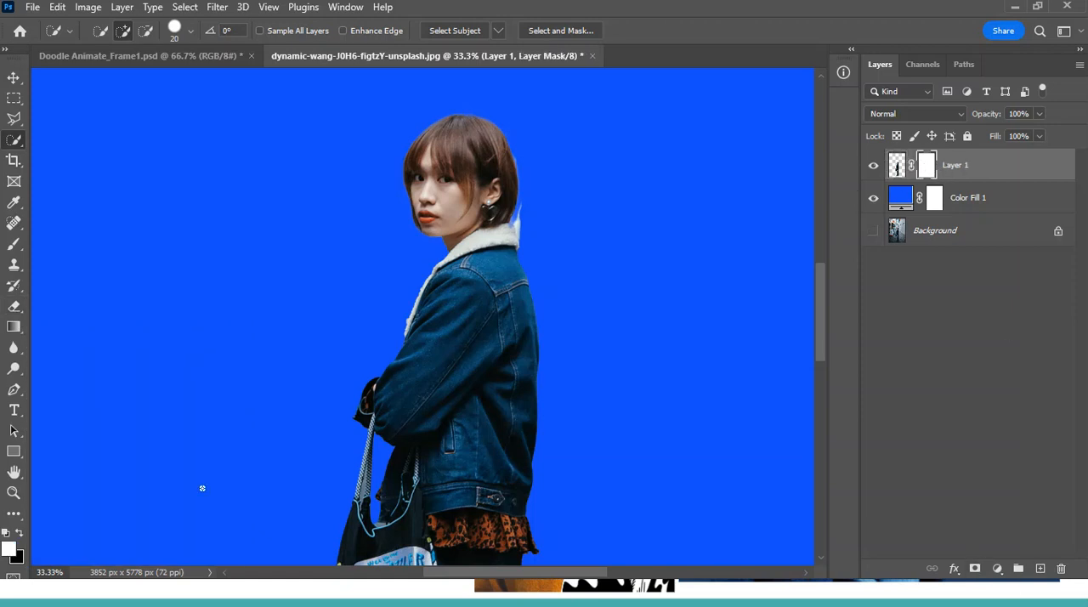
Set up the Brush tool with black as foreground colour, size 125 px and 100% opacity
{"action": "left_click", "coordinate": [19, 534]}
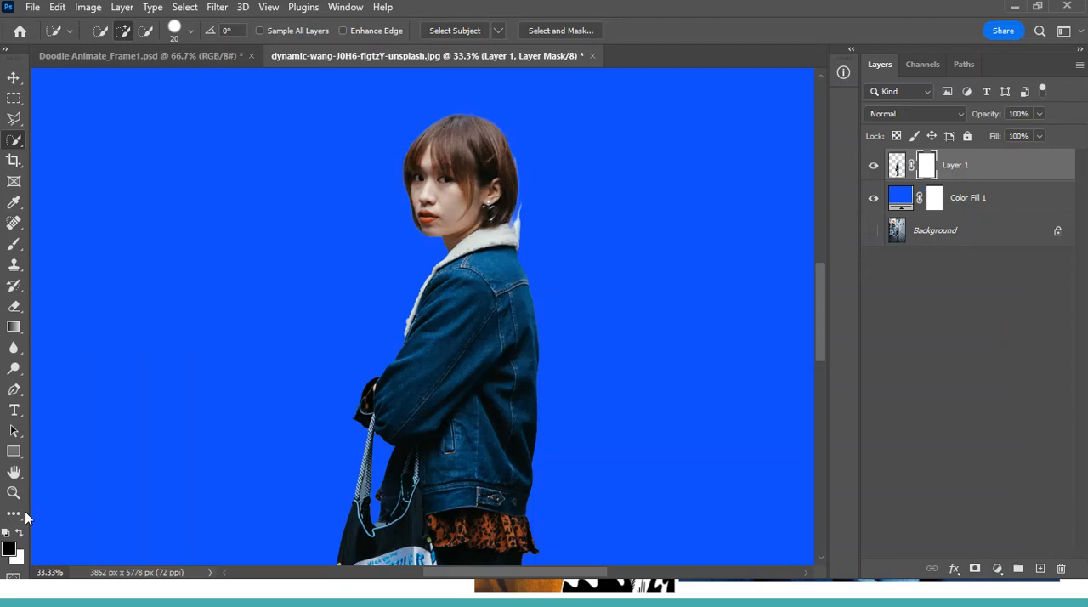
{"action": "left_click", "coordinate": [14, 244]}
{"action": "left_click", "coordinate": [113, 32]}
{"action": "left_click_drag", "start_coordinate": [89, 118], "coordinate": [194, 119]}
{"action": "left_click", "coordinate": [113, 31]}
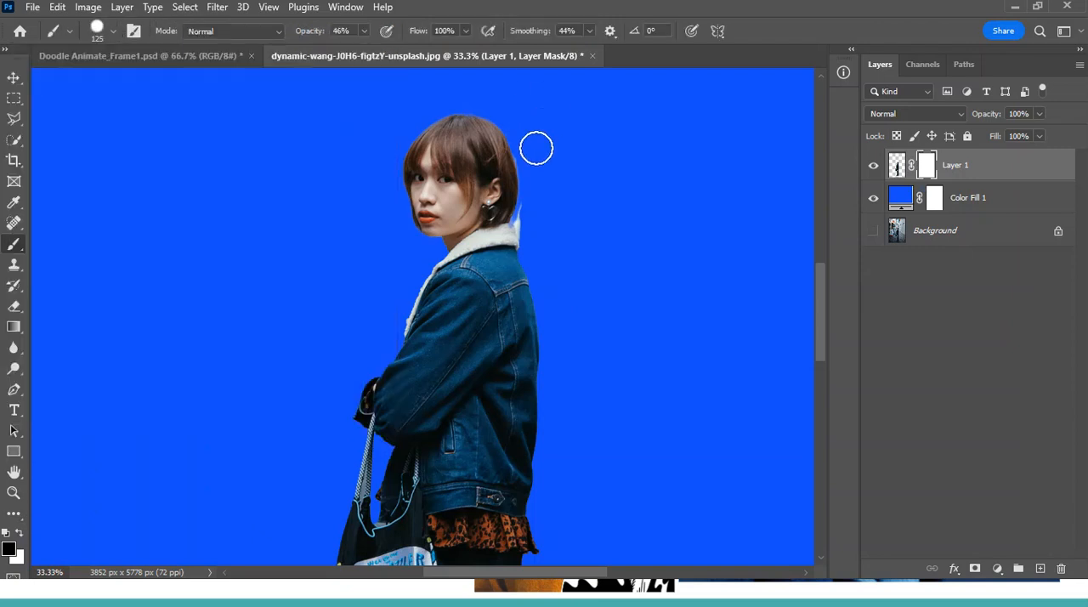
{"action": "left_click", "coordinate": [364, 33]}
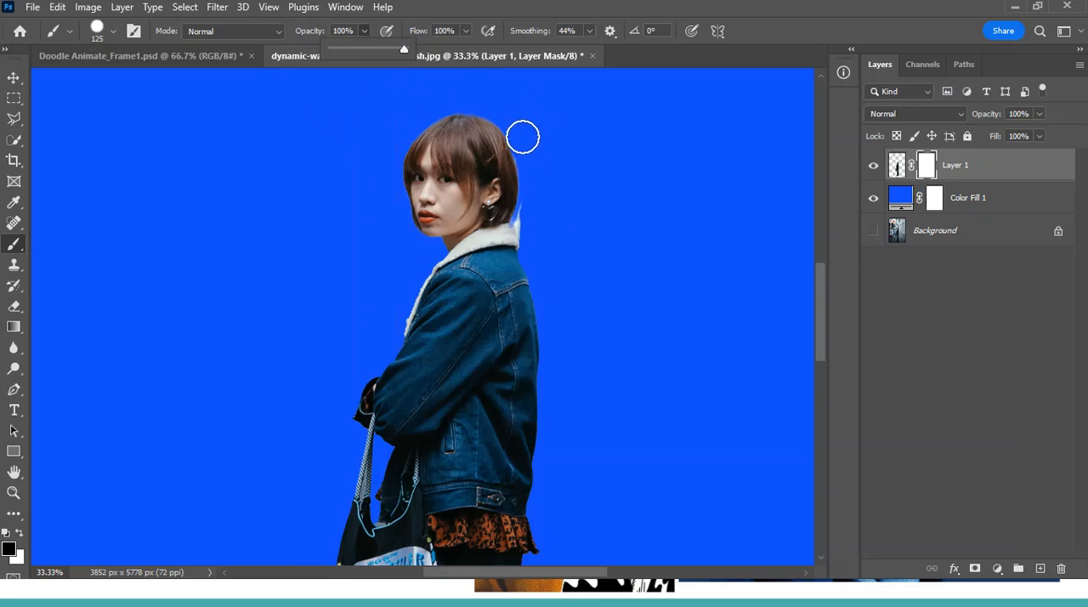
Mask out the leftover background fringe behind the hair and collar, reducing the brush to 10 px for the fine edge
{"action": "left_click", "coordinate": [526, 142]}
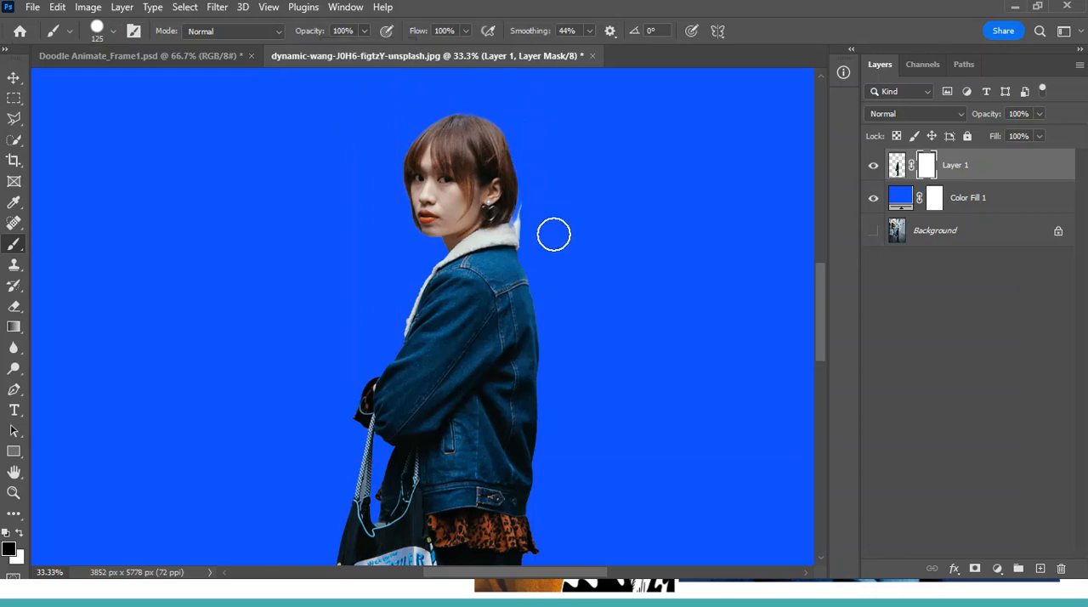
{"action": "left_click", "coordinate": [532, 221]}
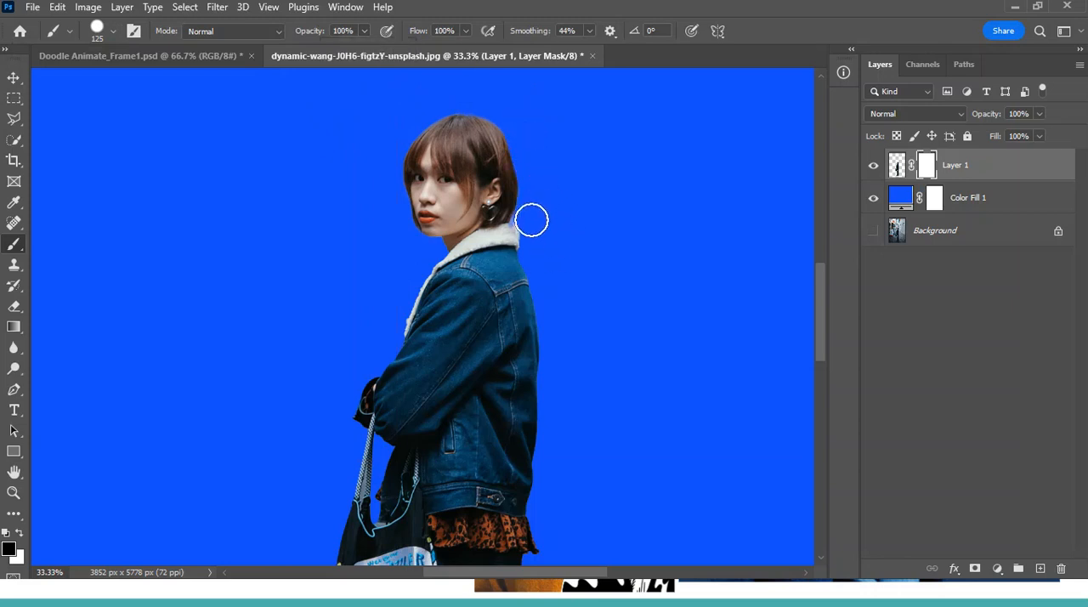
{"action": "key", "text": "ctrl+plus"}
{"action": "key", "text": "ctrl+plus"}
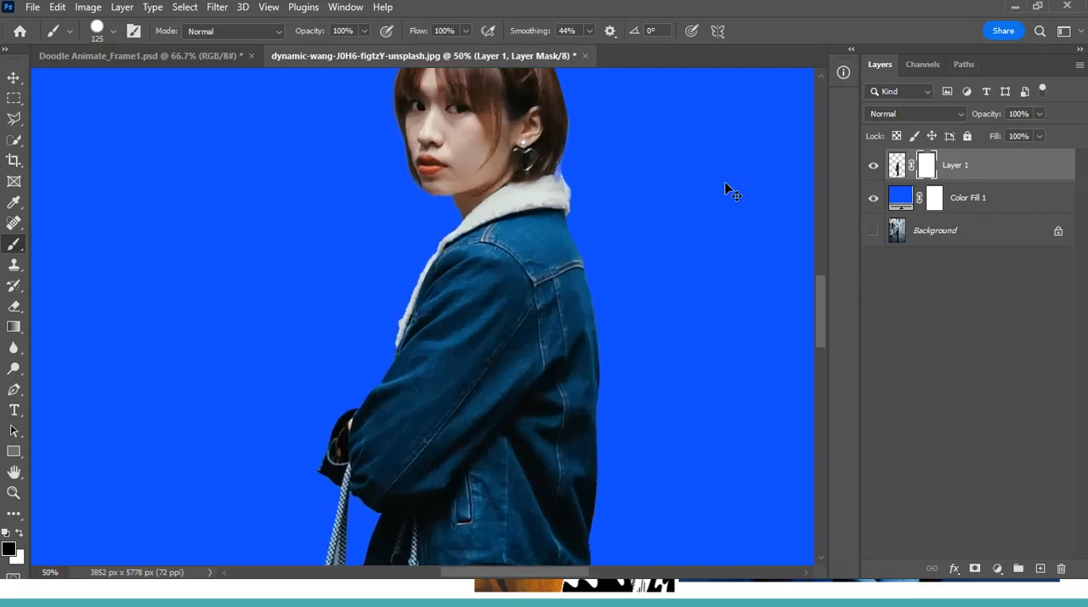
{"action": "key", "text": "bracketleft"}
{"action": "key", "text": "bracketleft"}
{"action": "key", "text": "bracketleft"}
{"action": "key", "text": "bracketleft"}
{"action": "key", "text": "bracketleft"}
{"action": "key", "text": "bracketleft"}
{"action": "key", "text": "bracketleft"}
{"action": "key", "text": "bracketleft"}
{"action": "key", "text": "bracketleft"}
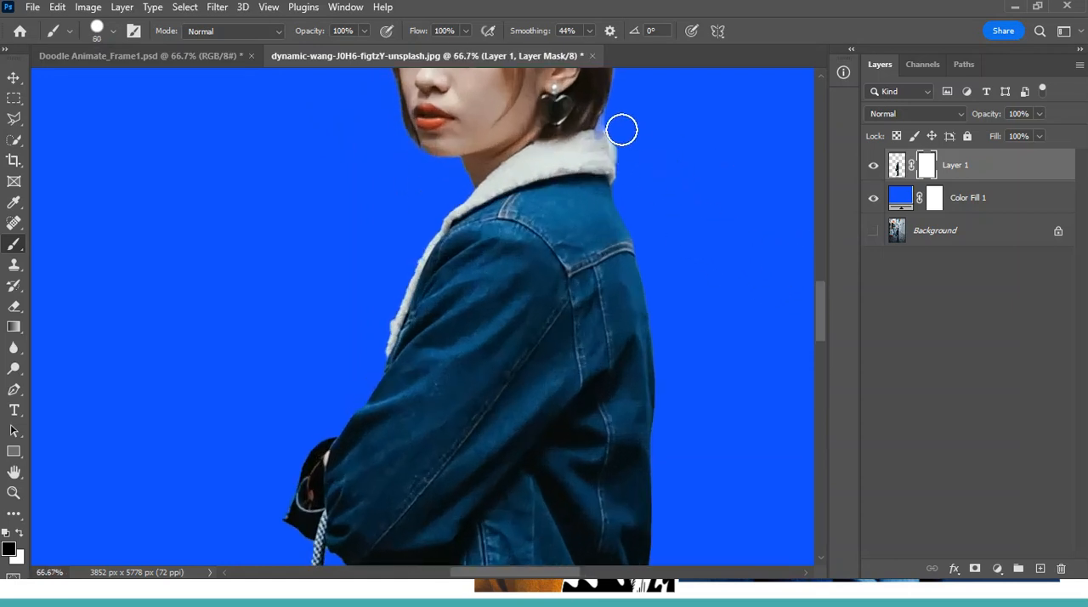
{"action": "key", "text": "bracketleft"}
{"action": "key", "text": "bracketleft"}
{"action": "key", "text": "bracketleft"}
{"action": "left_click_drag", "start_coordinate": [613, 145], "coordinate": [618, 166]}
Mask away the rough ground edge beneath the sole of the front shoe
{"action": "scroll", "coordinate": [639, 321], "scroll_direction": "up", "scroll_amount": 8}
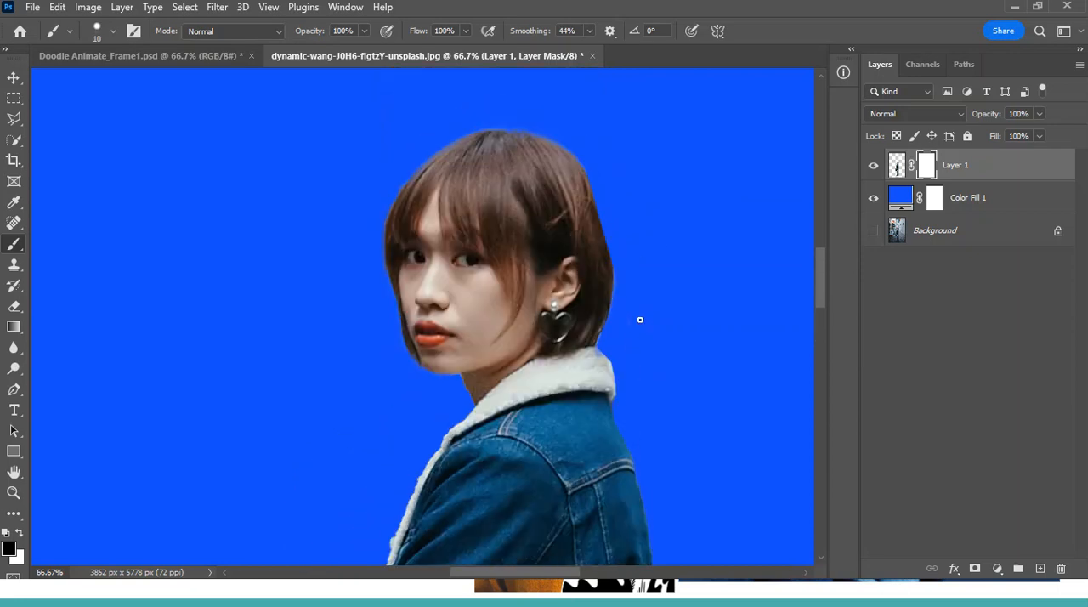
{"action": "scroll", "coordinate": [679, 436], "scroll_direction": "down", "scroll_amount": 10}
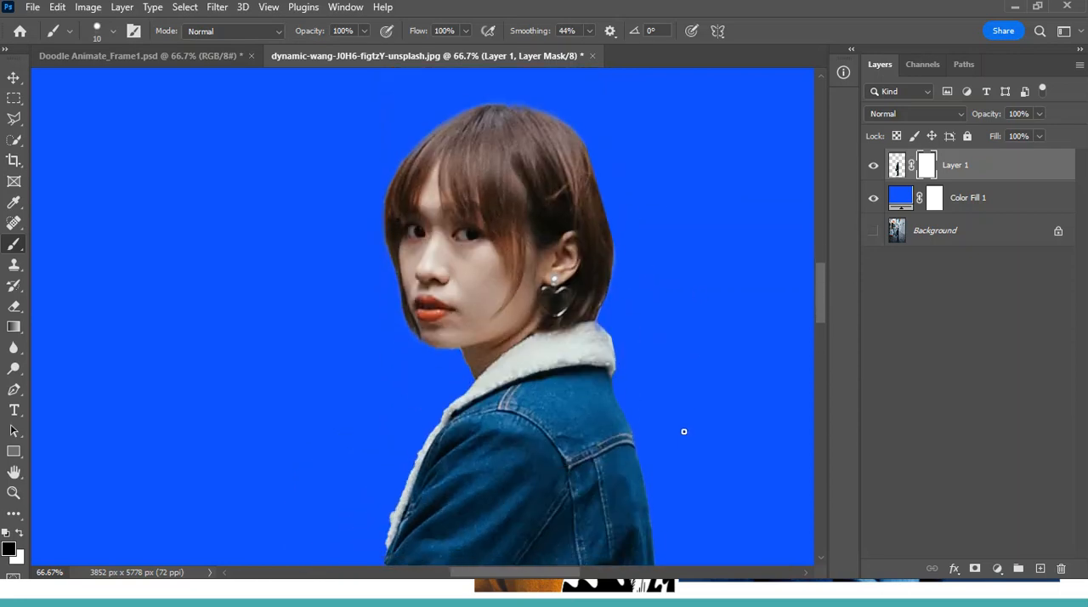
{"action": "scroll", "coordinate": [684, 493], "scroll_direction": "down", "scroll_amount": 10}
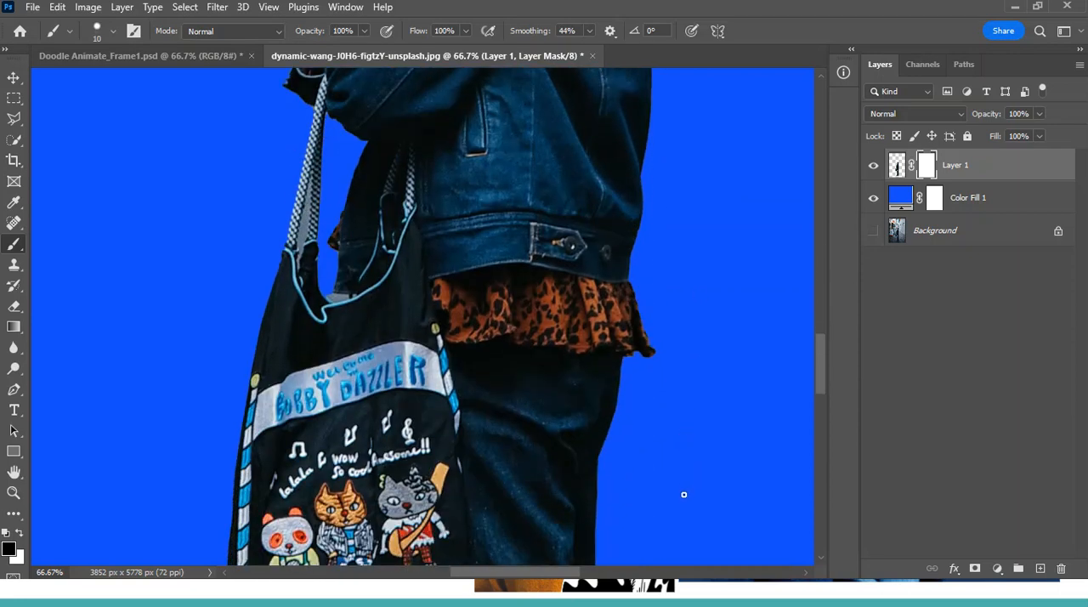
{"action": "scroll", "coordinate": [680, 492], "scroll_direction": "down", "scroll_amount": 8}
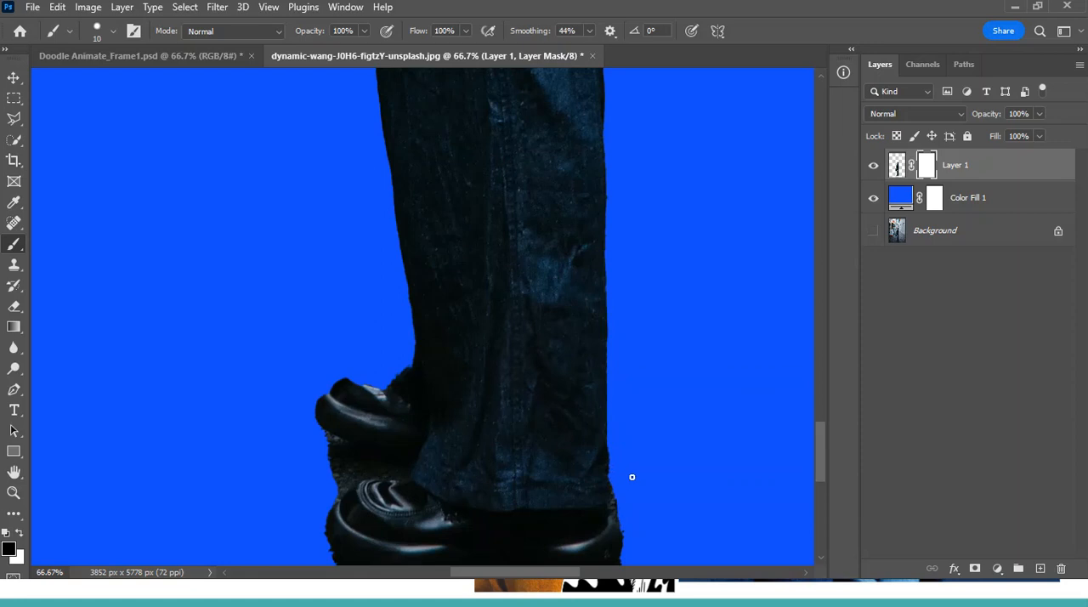
{"action": "scroll", "coordinate": [632, 477], "scroll_direction": "down", "scroll_amount": 3}
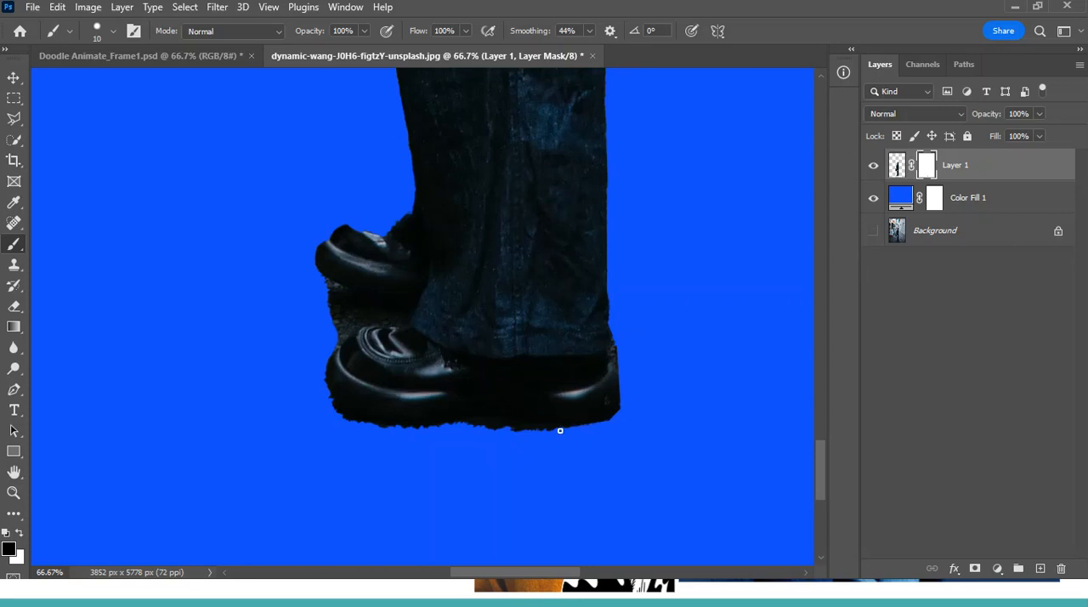
{"action": "left_click", "coordinate": [510, 430], "text": "shift"}
{"action": "left_click", "coordinate": [471, 423], "text": "shift"}
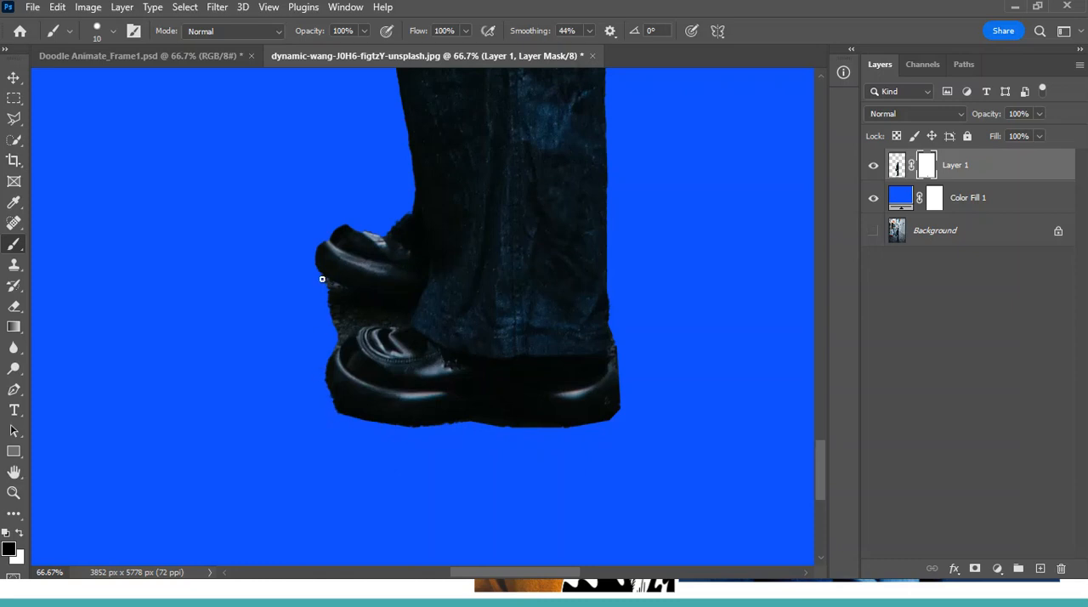
Mask out the ground between the two shoes, outlining it finely, filling it with a larger brush, and reduce the brush to 20 px
{"action": "left_click", "coordinate": [403, 302], "text": "shift"}
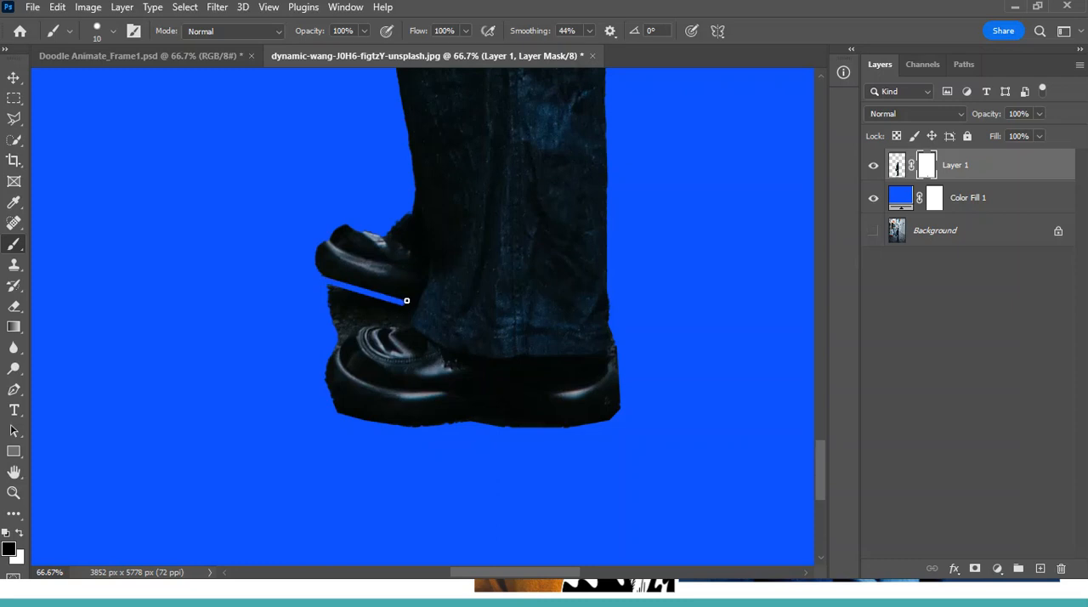
{"action": "left_click", "coordinate": [416, 297], "text": "shift"}
{"action": "left_click_drag", "start_coordinate": [392, 327], "coordinate": [338, 343]}
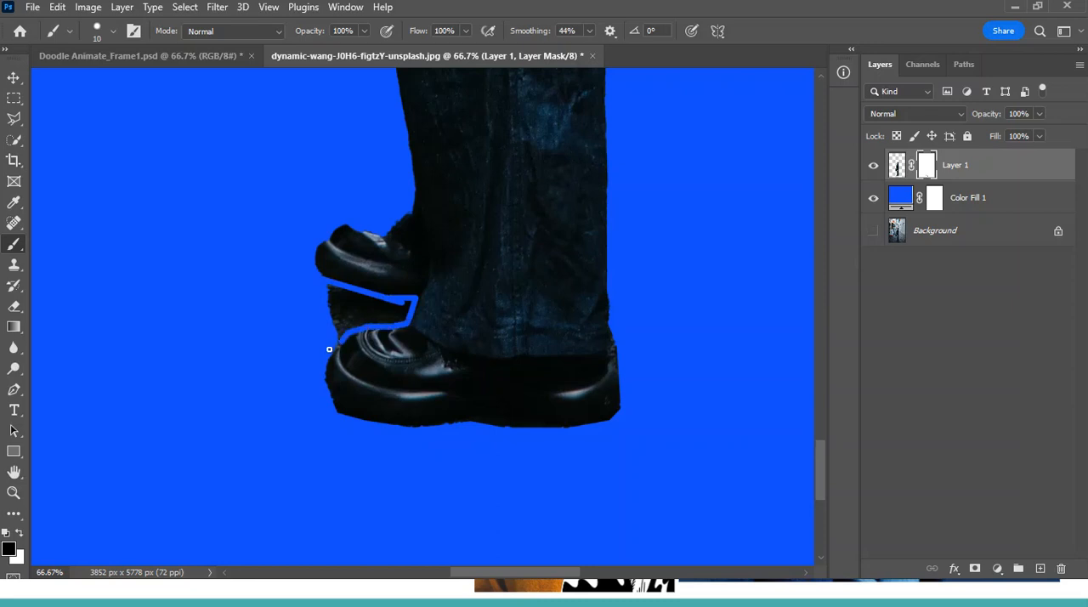
{"action": "key", "text": "bracketright"}
{"action": "key", "text": "bracketright"}
{"action": "key", "text": "bracketright"}
{"action": "mouse_move", "coordinate": [403, 311]}
{"action": "left_mouse_down"}
{"action": "mouse_move", "coordinate": [325, 326]}
{"action": "mouse_move", "coordinate": [353, 318]}
{"action": "mouse_move", "coordinate": [315, 343]}
{"action": "mouse_move", "coordinate": [358, 303]}
{"action": "mouse_move", "coordinate": [318, 292]}
{"action": "mouse_move", "coordinate": [355, 305]}
{"action": "mouse_move", "coordinate": [313, 308]}
{"action": "mouse_move", "coordinate": [376, 313]}
{"action": "mouse_move", "coordinate": [357, 300]}
{"action": "mouse_move", "coordinate": [409, 301]}
{"action": "mouse_move", "coordinate": [392, 322]}
{"action": "mouse_move", "coordinate": [340, 330]}
{"action": "left_mouse_up"}
{"action": "key", "text": "bracketleft"}
{"action": "key", "text": "bracketleft"}
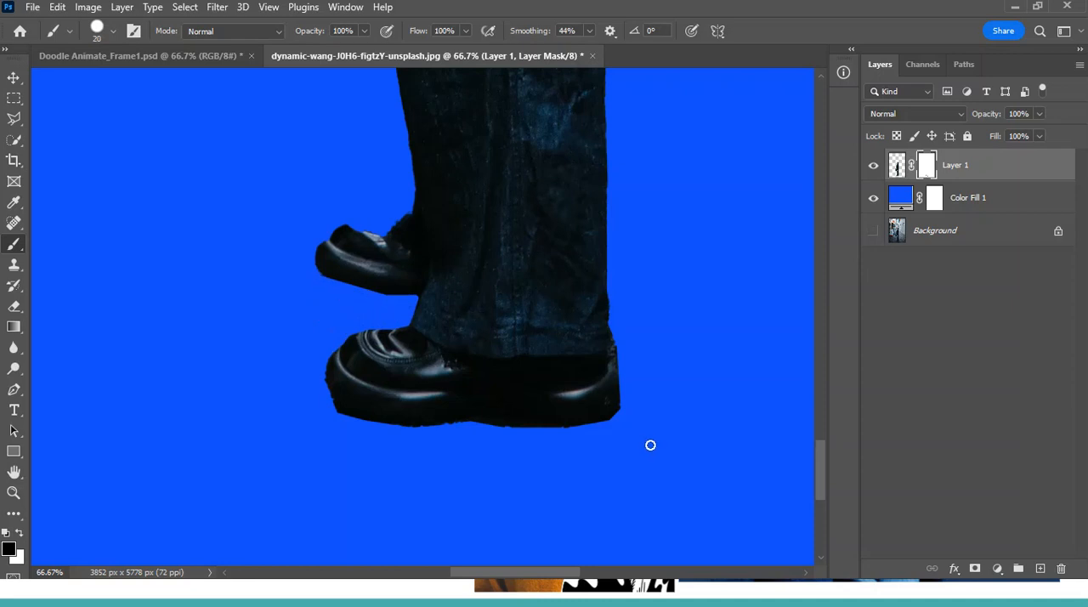
Hide the Color Fill 1 layer to leave the full cut-out figure on transparency
{"action": "key", "text": "ctrl+minus"}
{"action": "key", "text": "ctrl+minus"}
{"action": "key", "text": "ctrl+minus"}
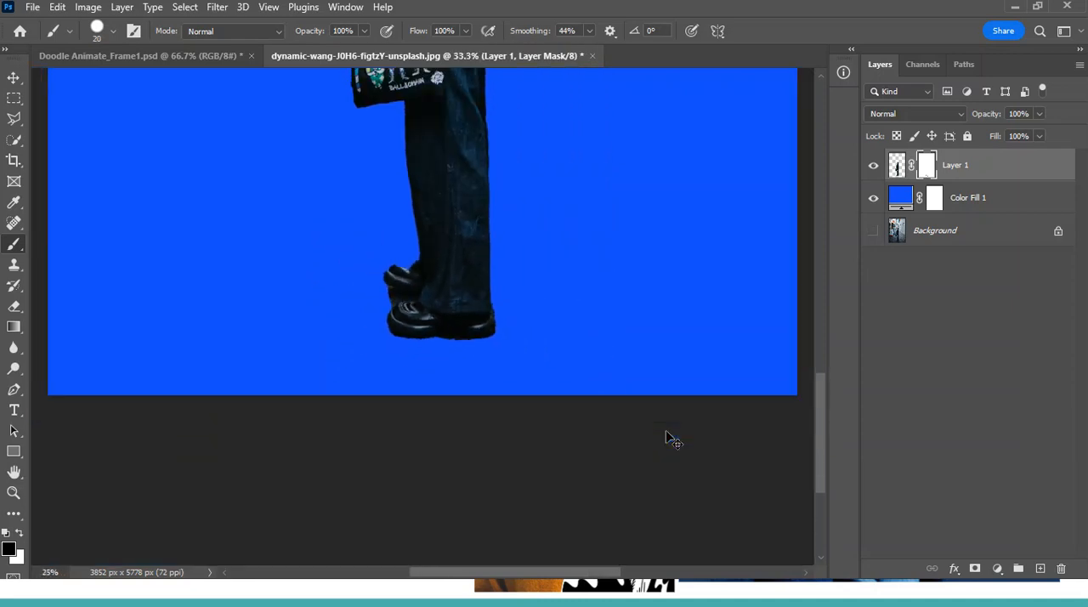
{"action": "key", "text": "ctrl+minus"}
{"action": "scroll", "coordinate": [663, 421], "scroll_direction": "up", "scroll_amount": 5}
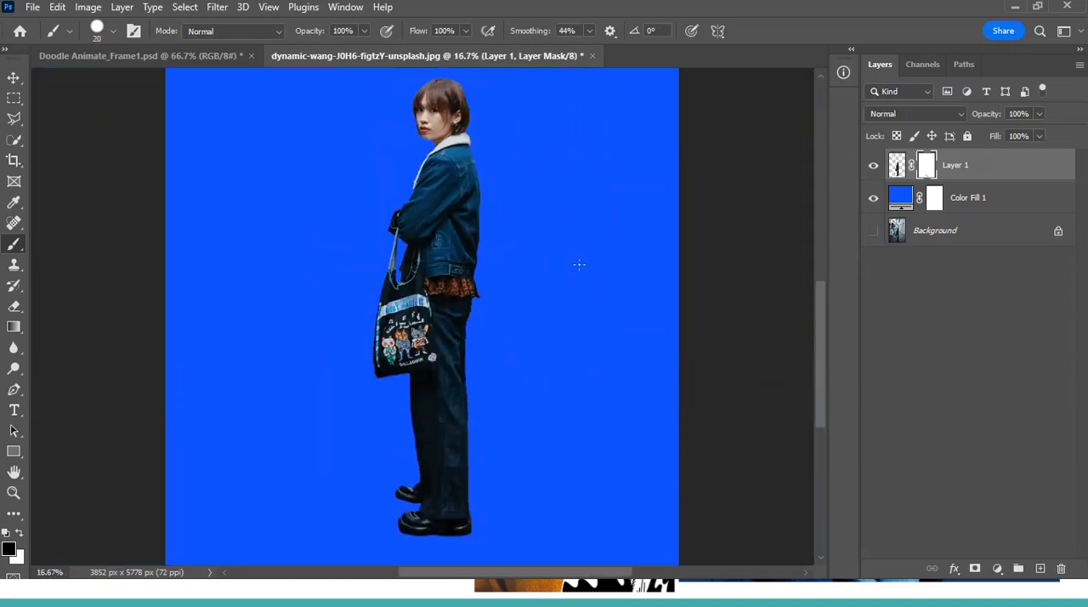
{"action": "left_click", "coordinate": [875, 199]}
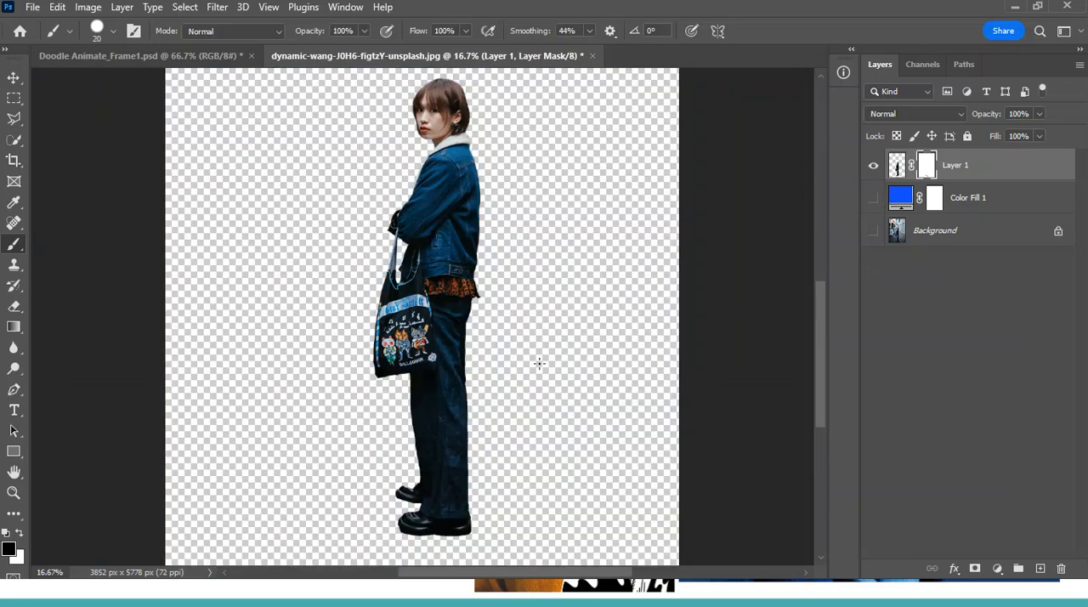
Save a copy of the transparent cut-out to Downloads as a PNG, using the large file size option
{"action": "left_click", "coordinate": [33, 8]}
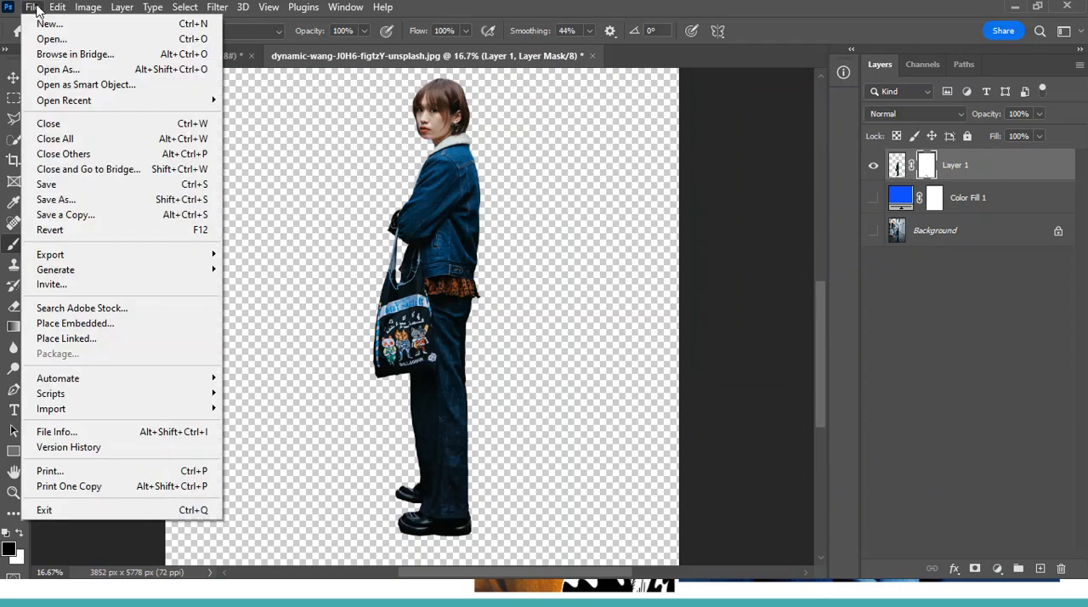
{"action": "left_click", "coordinate": [88, 220]}
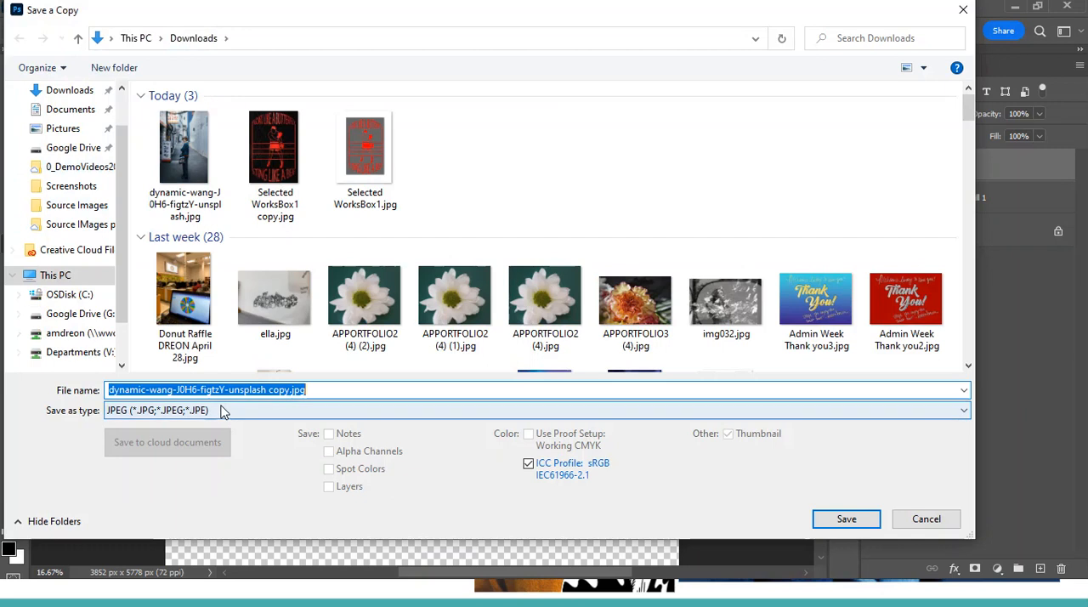
{"action": "left_click", "coordinate": [223, 411]}
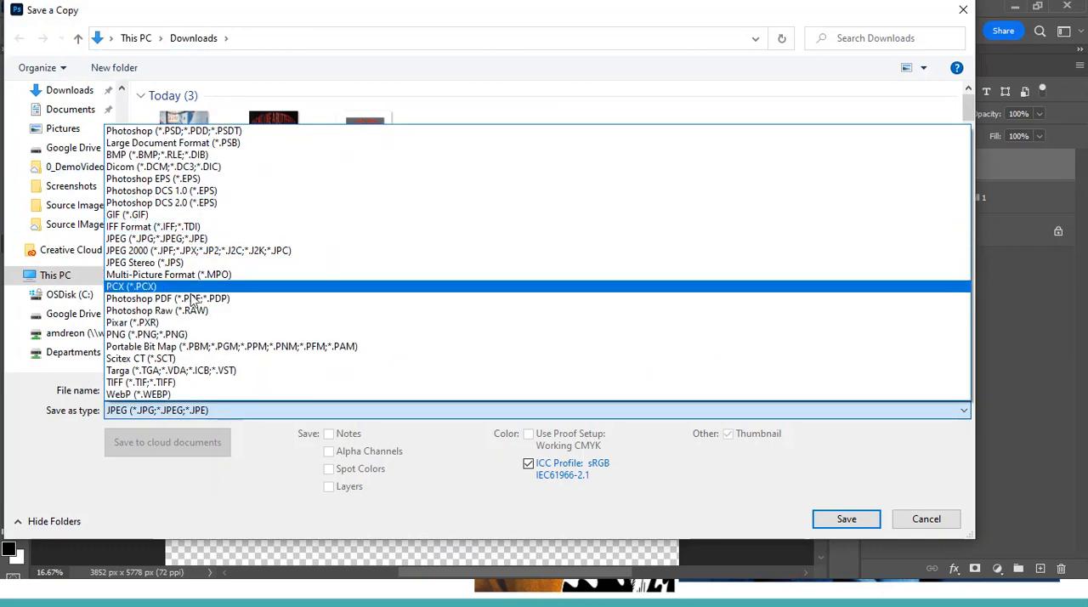
{"action": "left_click", "coordinate": [146, 335]}
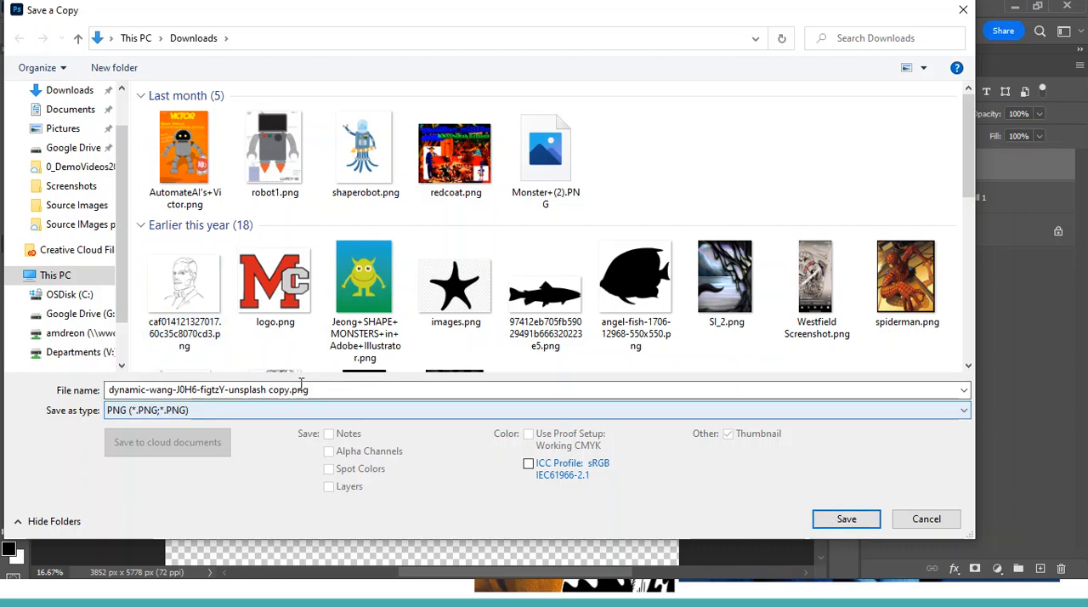
{"action": "left_click", "coordinate": [847, 518]}
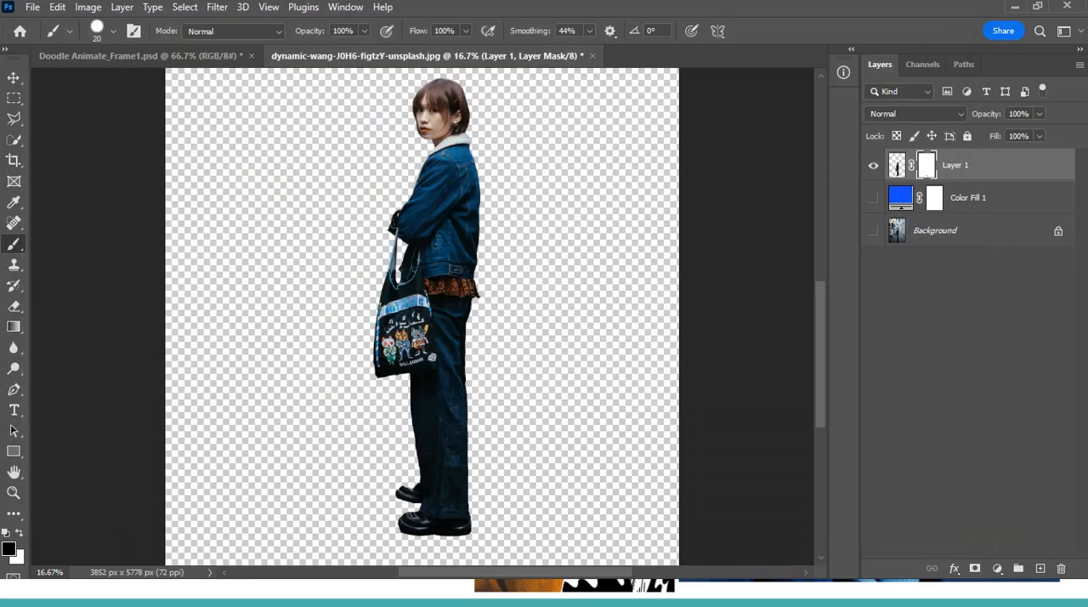
{"action": "left_click_drag", "start_coordinate": [1087, 107], "coordinate": [404, 32]}
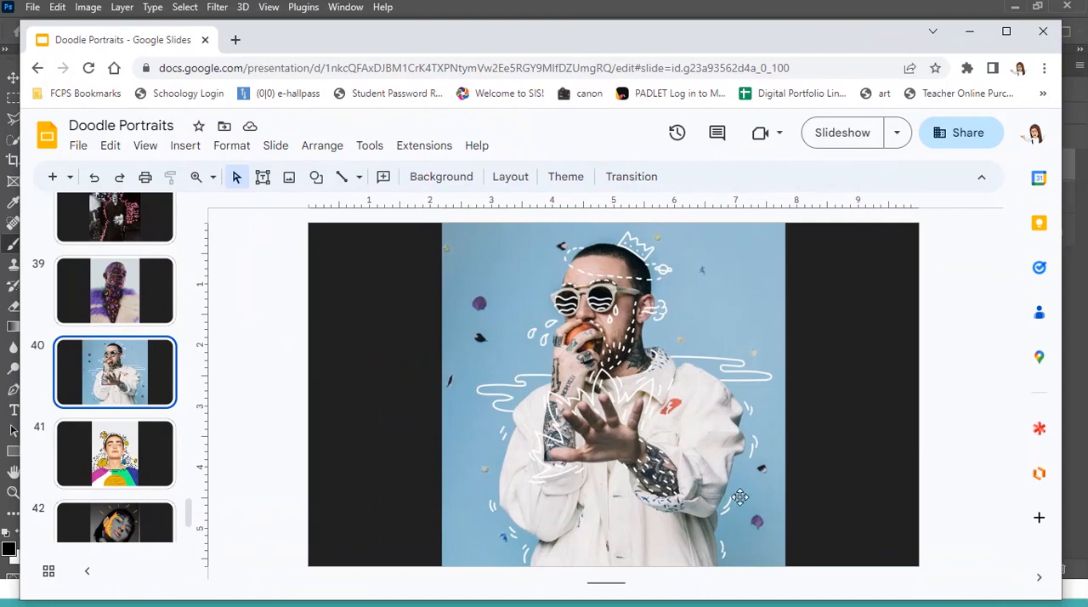
{"action": "left_click_drag", "start_coordinate": [856, 41], "coordinate": [1087, 90]}
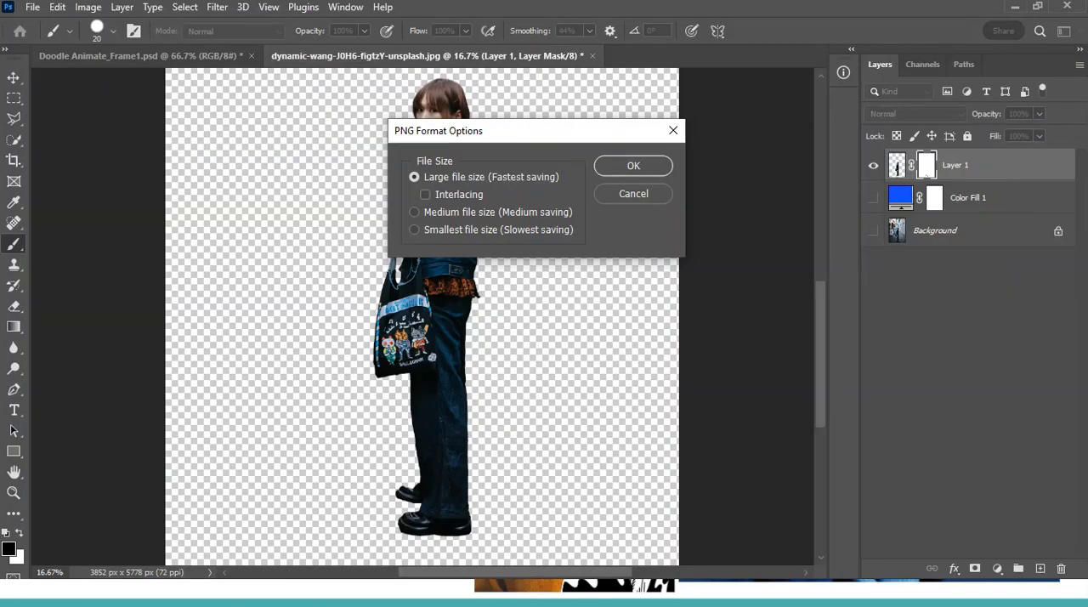
{"action": "left_click", "coordinate": [651, 166]}
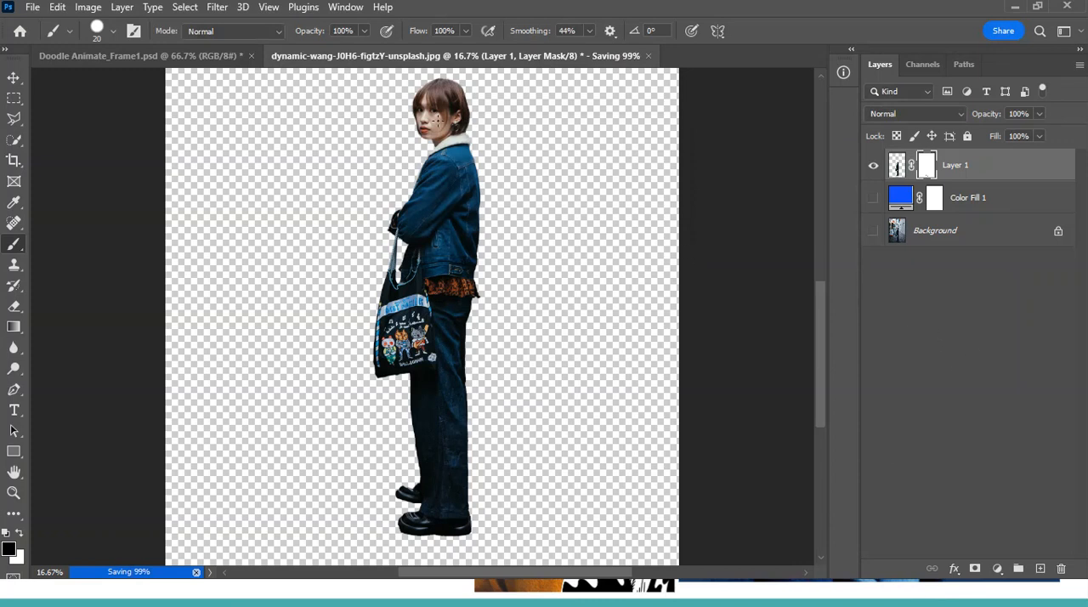
Switch to Illustrator and start a new document from the Print Letter preset with its units in inches
{"action": "left_click", "coordinate": [849, 14]}
{"action": "left_click_drag", "start_coordinate": [899, 21], "coordinate": [1087, 60]}
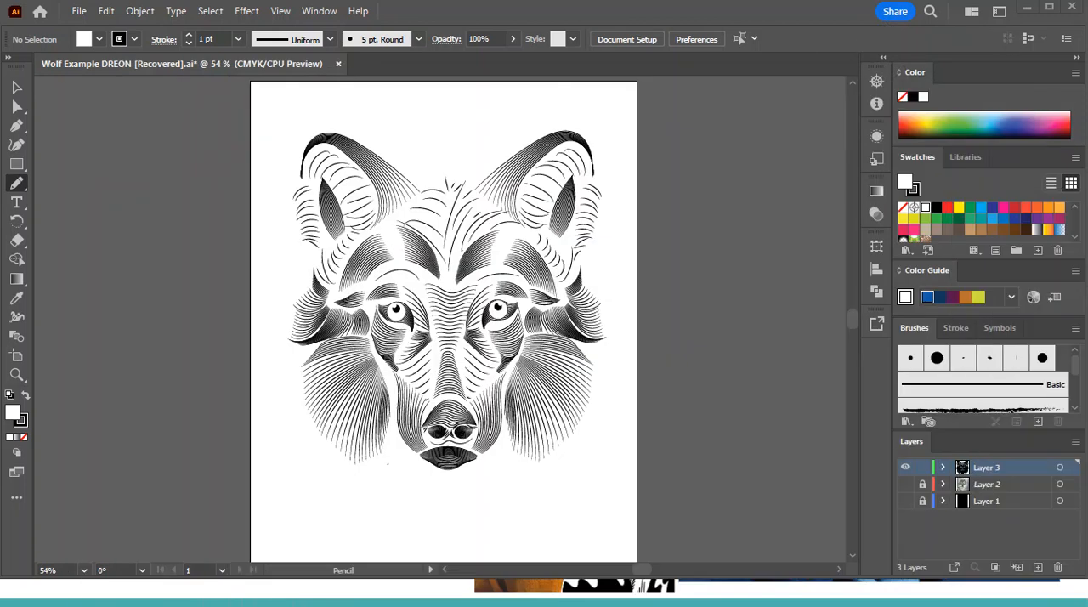
{"action": "left_click", "coordinate": [79, 11]}
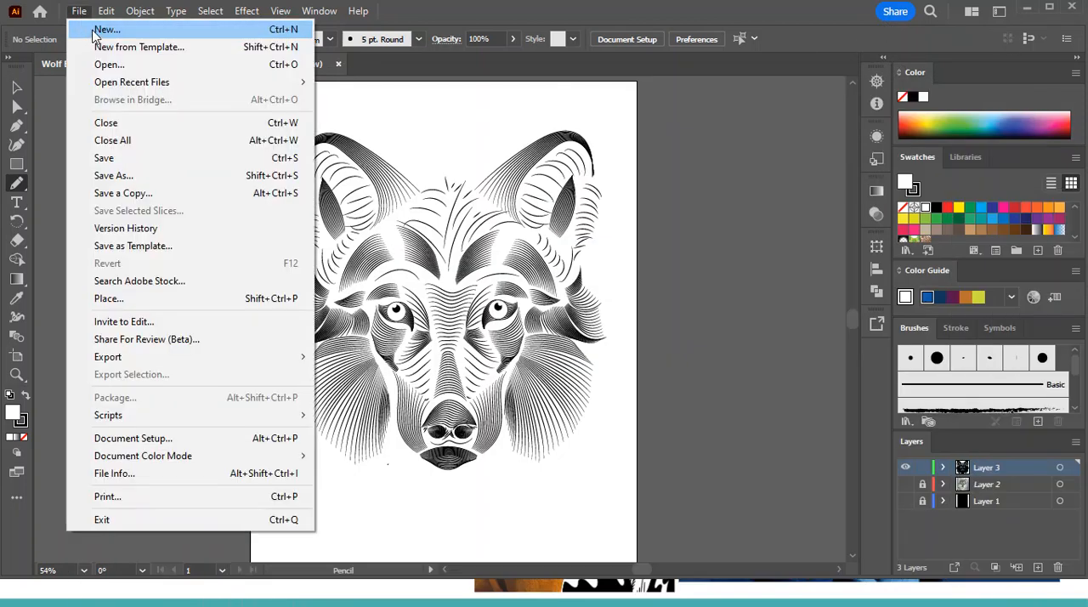
{"action": "left_click", "coordinate": [94, 34]}
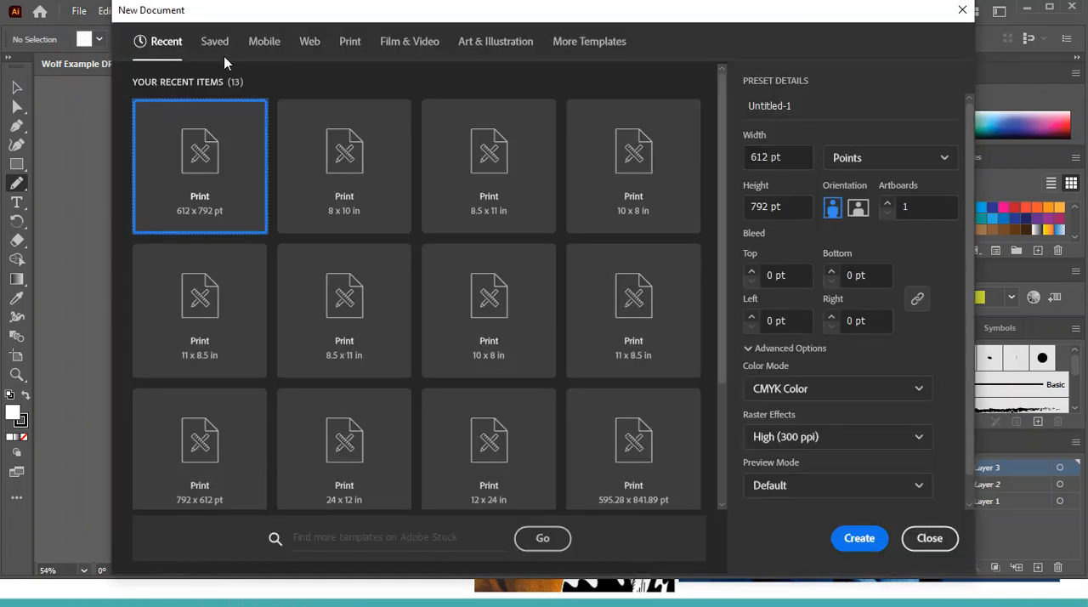
{"action": "left_click", "coordinate": [352, 44]}
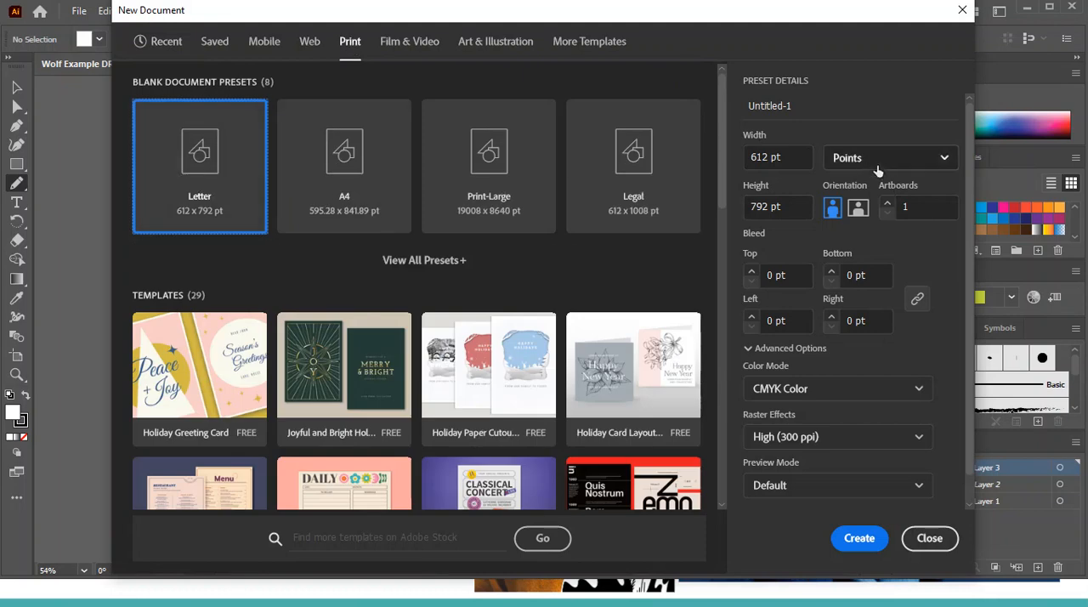
{"action": "left_click", "coordinate": [870, 162]}
{"action": "left_click", "coordinate": [869, 265]}
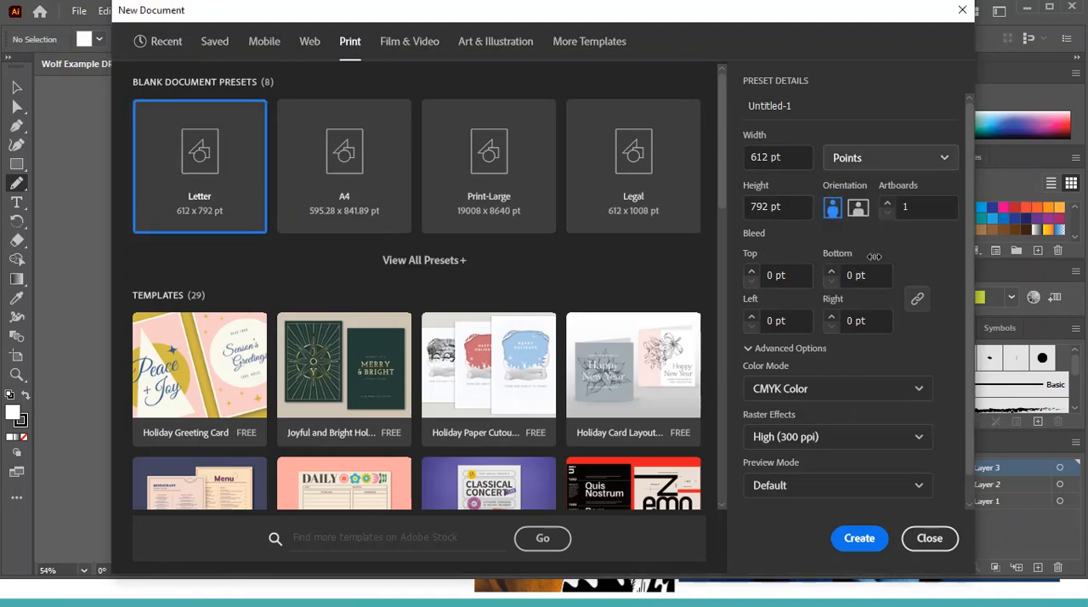
Create the document at 8 in wide by 12 in high, named Doodle Portrait Project DEMO
{"action": "left_click", "coordinate": [806, 157]}
{"action": "type", "text": "8"}
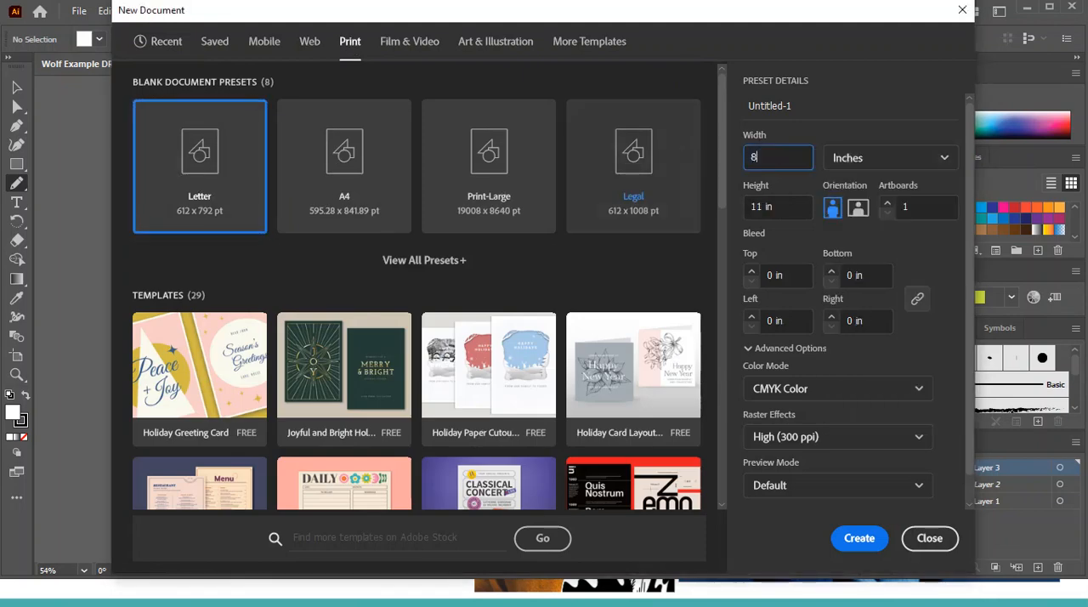
{"action": "key", "text": "Tab"}
{"action": "left_click", "coordinate": [778, 206]}
{"action": "type", "text": "12"}
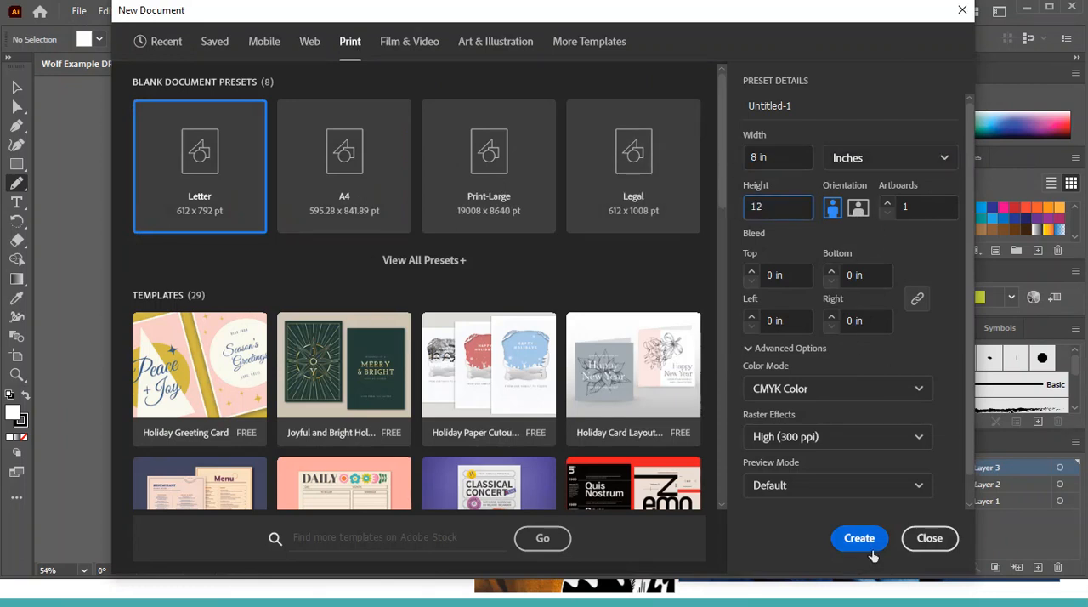
{"action": "left_click", "coordinate": [784, 103]}
{"action": "type", "text": "Doodle Portrait Project DEMO"}
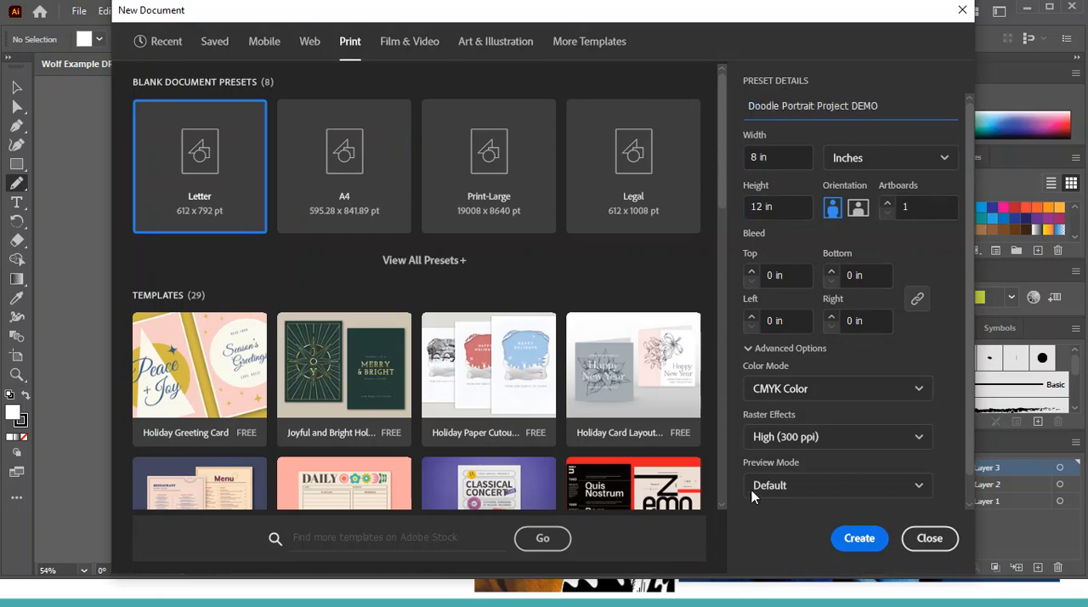
{"action": "left_click", "coordinate": [861, 544]}
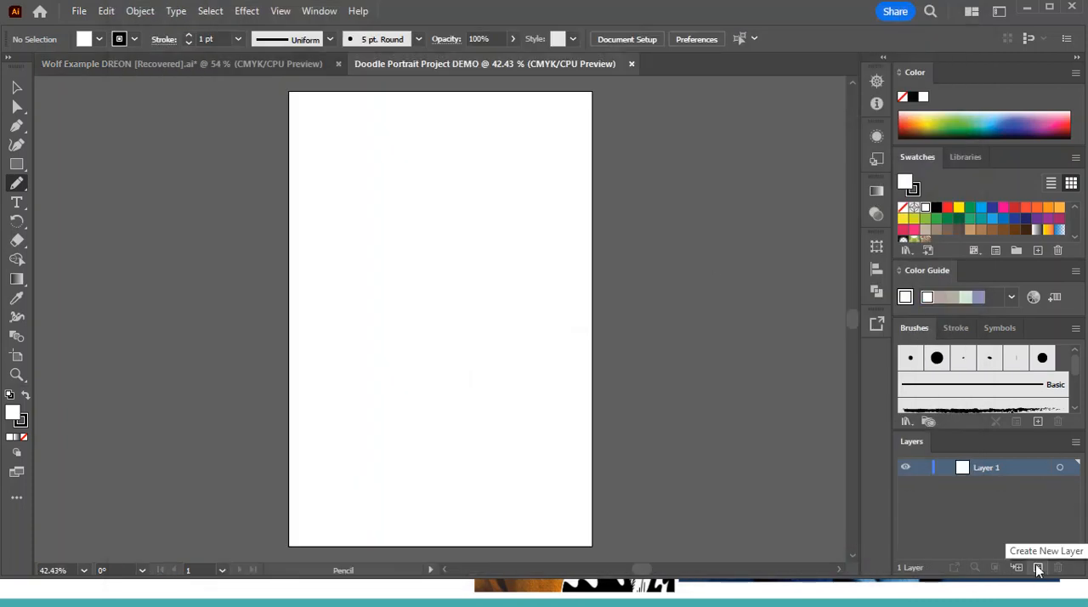
Draw a dark navy rectangle without a stroke that covers the whole artboard and slightly overlaps its edges
{"action": "left_click", "coordinate": [16, 164]}
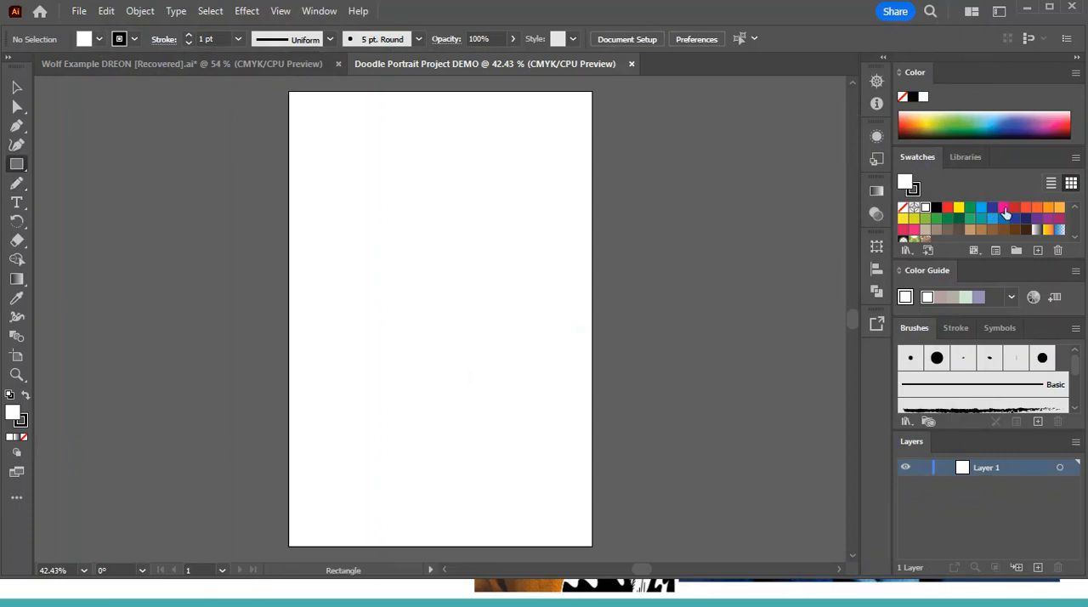
{"action": "left_click", "coordinate": [993, 219]}
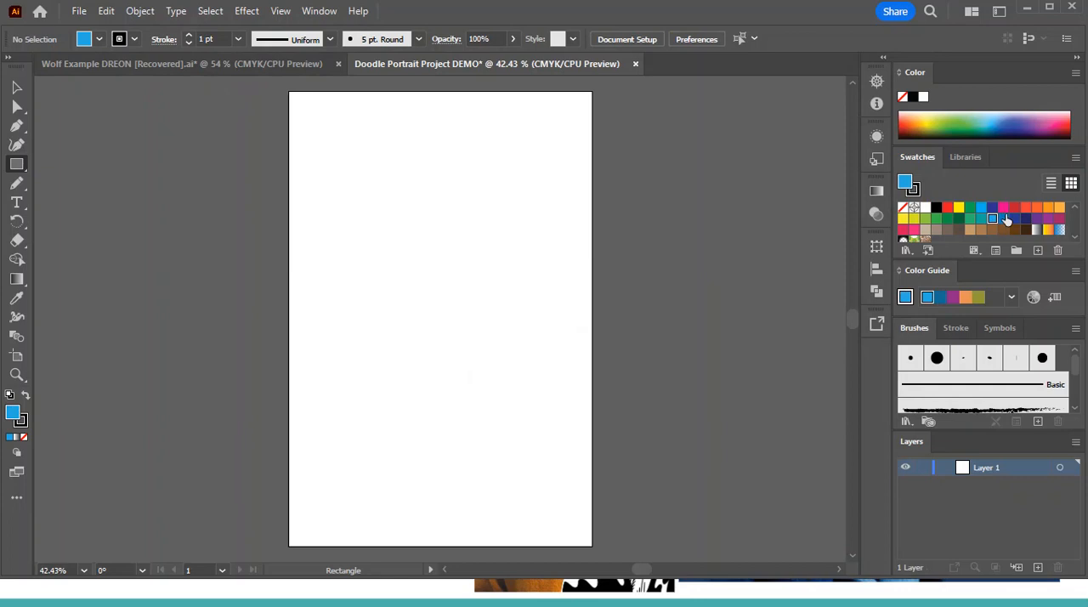
{"action": "left_click", "coordinate": [1025, 219]}
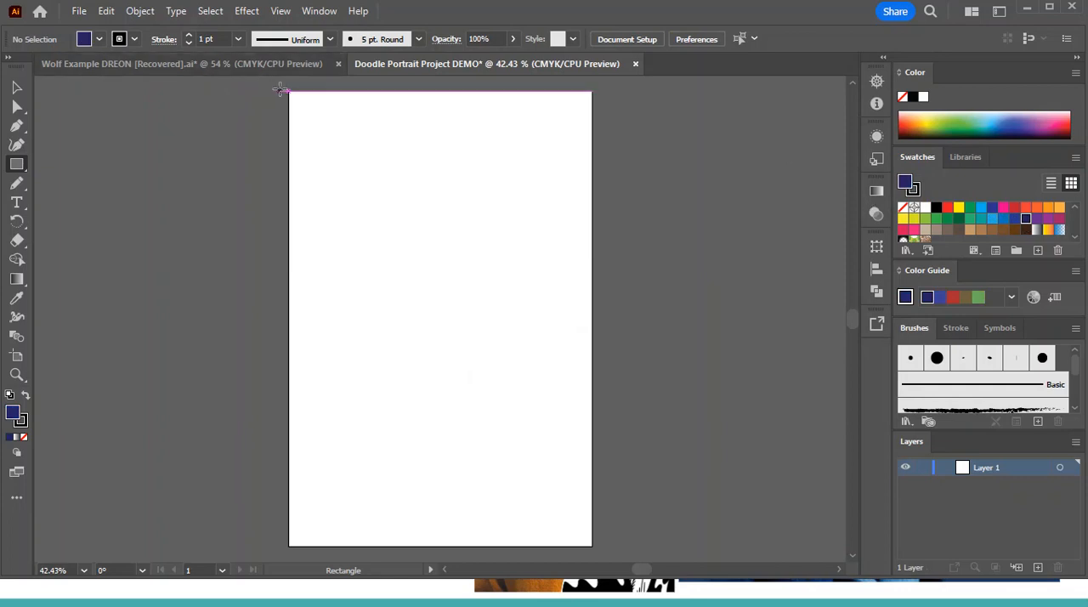
{"action": "left_click", "coordinate": [129, 40]}
{"action": "left_click", "coordinate": [8, 67]}
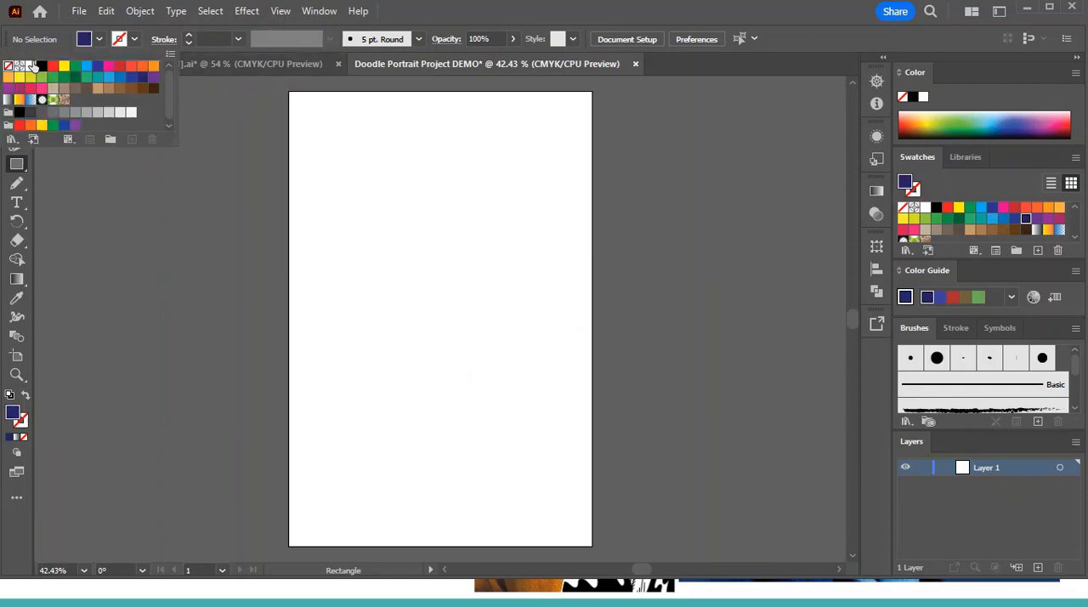
{"action": "mouse_move", "coordinate": [282, 86]}
{"action": "left_mouse_down"}
{"action": "mouse_move", "coordinate": [577, 208]}
{"action": "mouse_move", "coordinate": [603, 552]}
{"action": "left_mouse_up"}
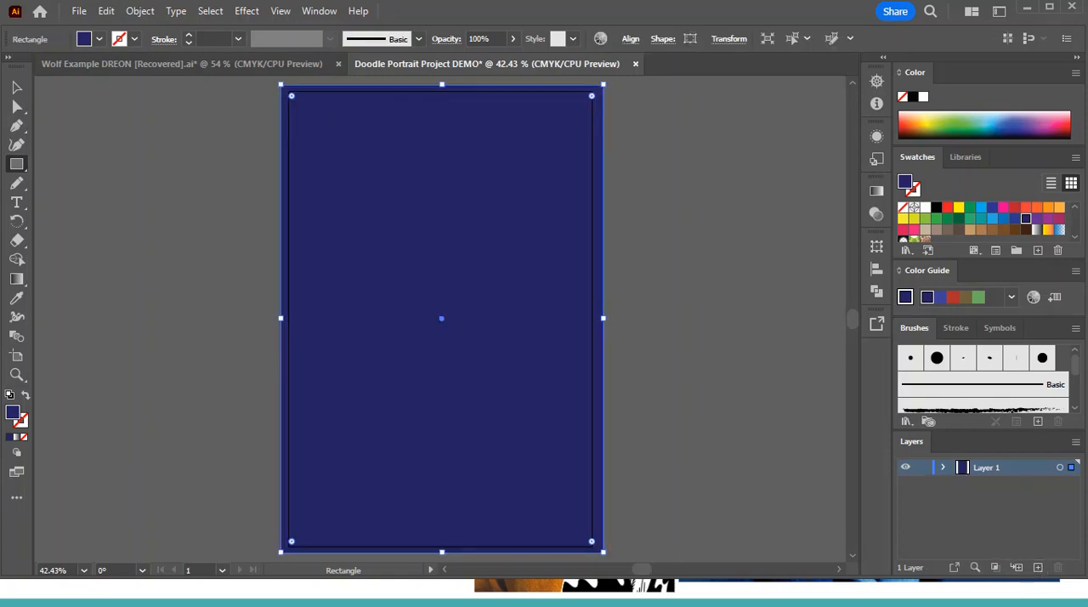
Resize the navy rectangle so its sides align with the artboard edges, and lock Layer 1
{"action": "key", "text": "v"}
{"action": "left_click_drag", "start_coordinate": [281, 318], "coordinate": [289, 318]}
{"action": "left_click_drag", "start_coordinate": [604, 318], "coordinate": [592, 318]}
{"action": "left_click_drag", "start_coordinate": [443, 85], "coordinate": [442, 117]}
{"action": "scroll", "coordinate": [648, 320], "scroll_direction": "down", "scroll_amount": 5}
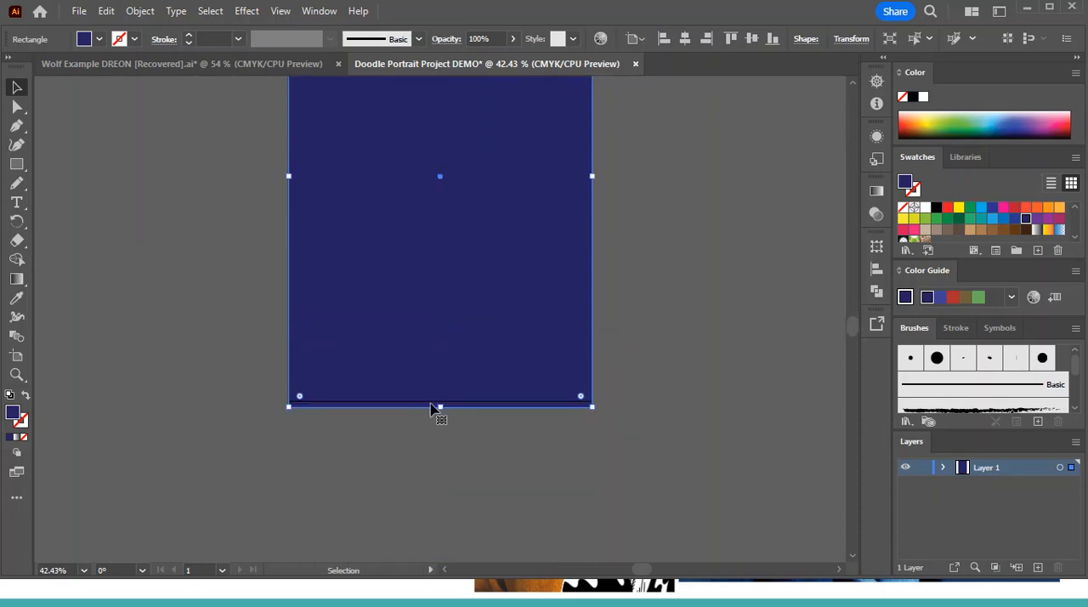
{"action": "left_click_drag", "start_coordinate": [440, 408], "coordinate": [441, 401]}
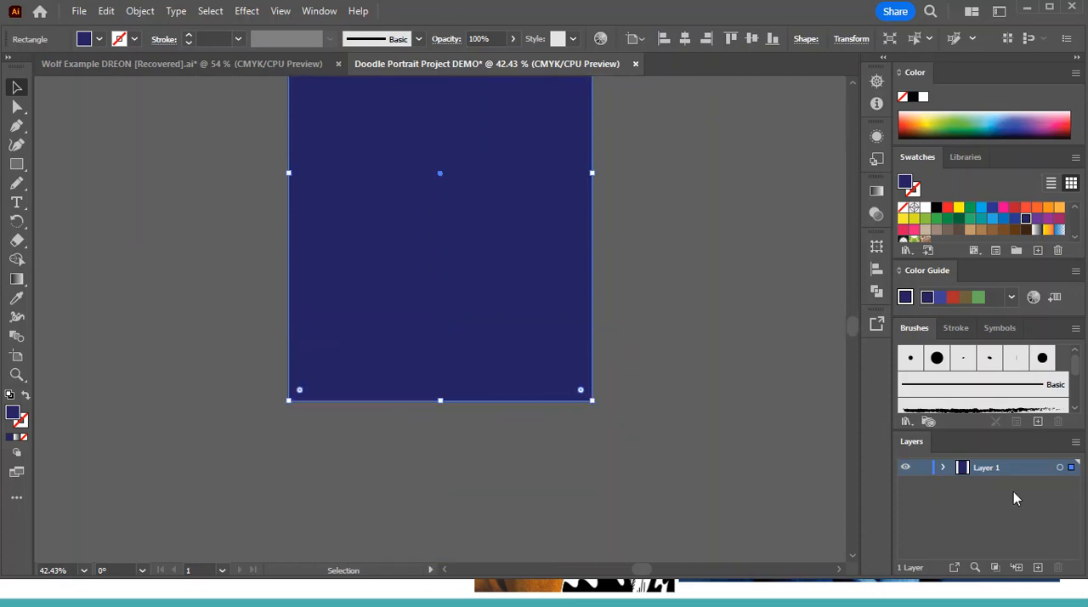
{"action": "left_click", "coordinate": [923, 467]}
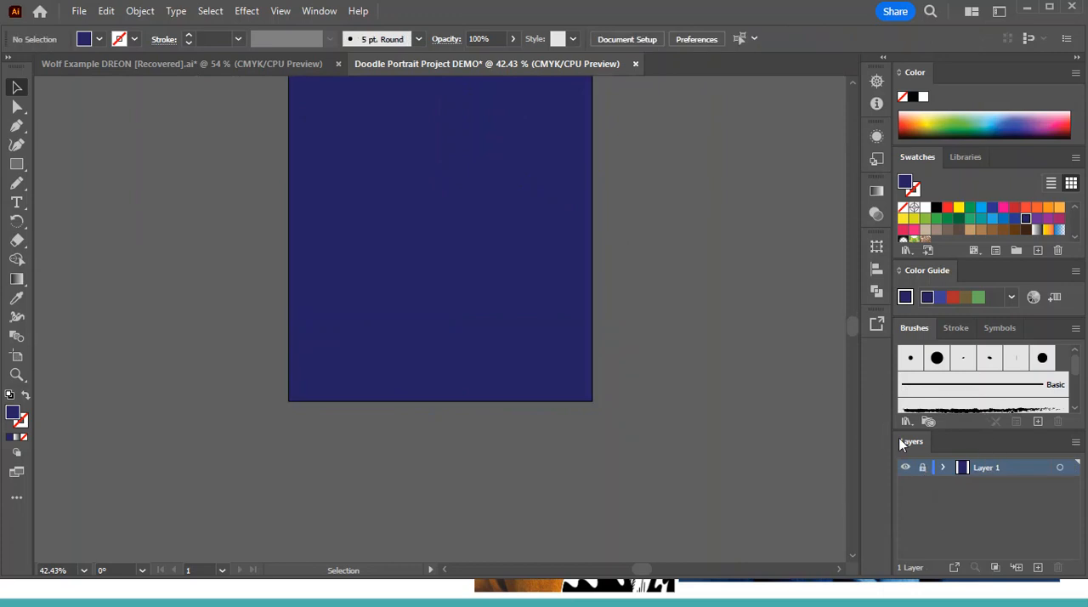
Open the saved cut-out PNG, dynamic-wang-J0H6-figtzY-unsplash copy.png, from the Downloads folder
{"action": "left_click", "coordinate": [78, 12]}
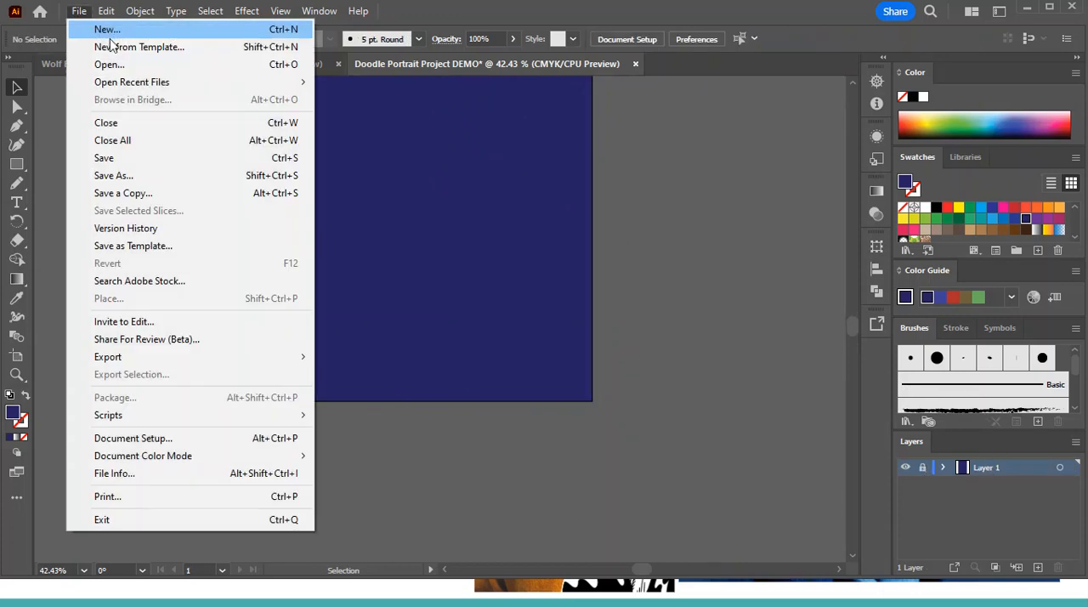
{"action": "left_click", "coordinate": [119, 68]}
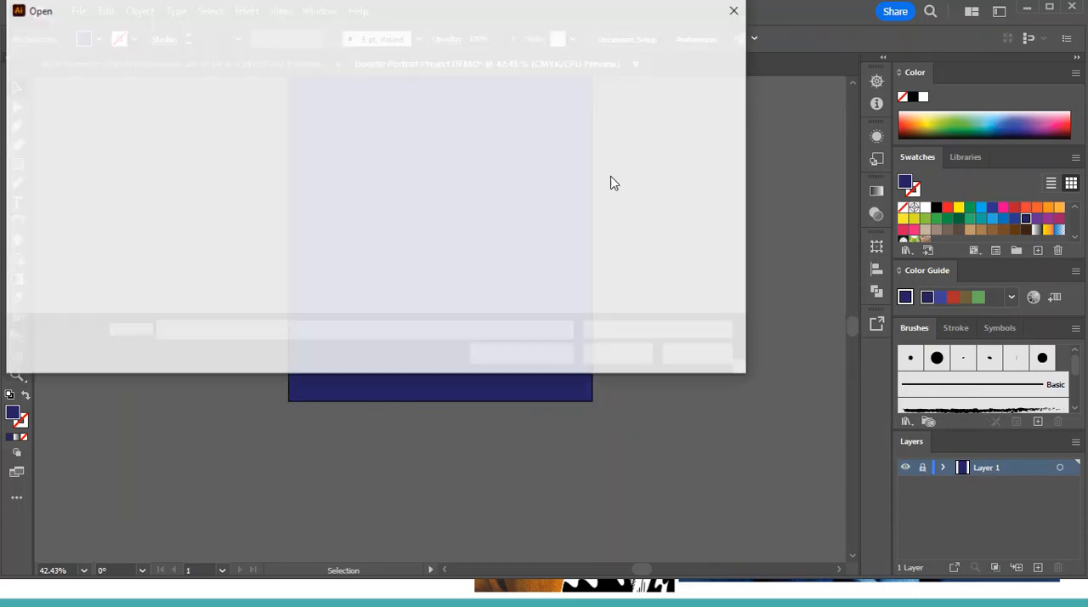
{"action": "scroll", "coordinate": [95, 119], "scroll_direction": "up", "scroll_amount": 2}
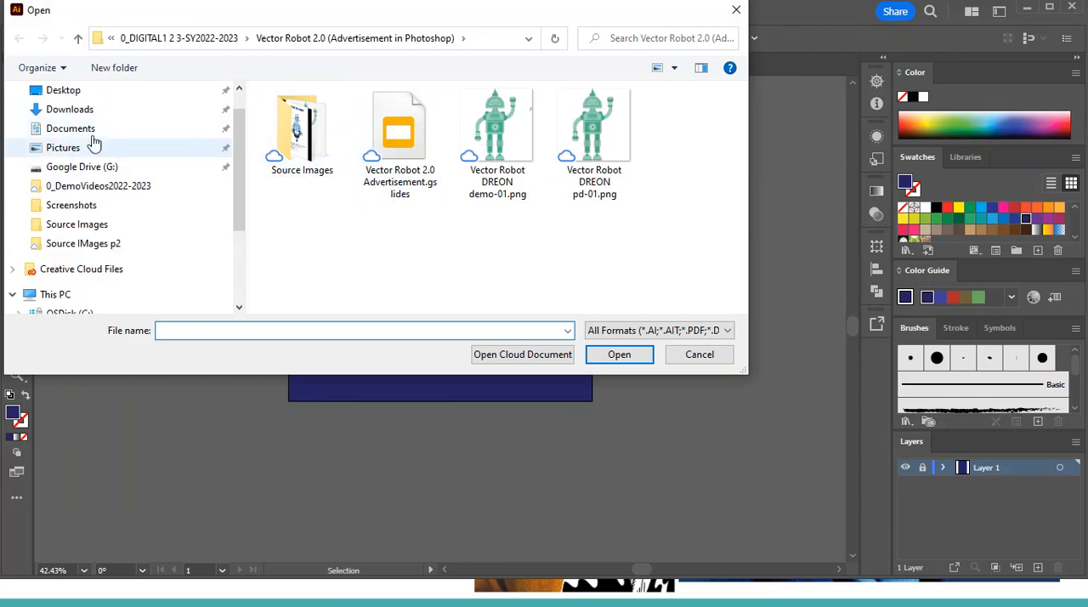
{"action": "left_click", "coordinate": [94, 112]}
{"action": "left_click", "coordinate": [301, 161]}
{"action": "left_click", "coordinate": [643, 363]}
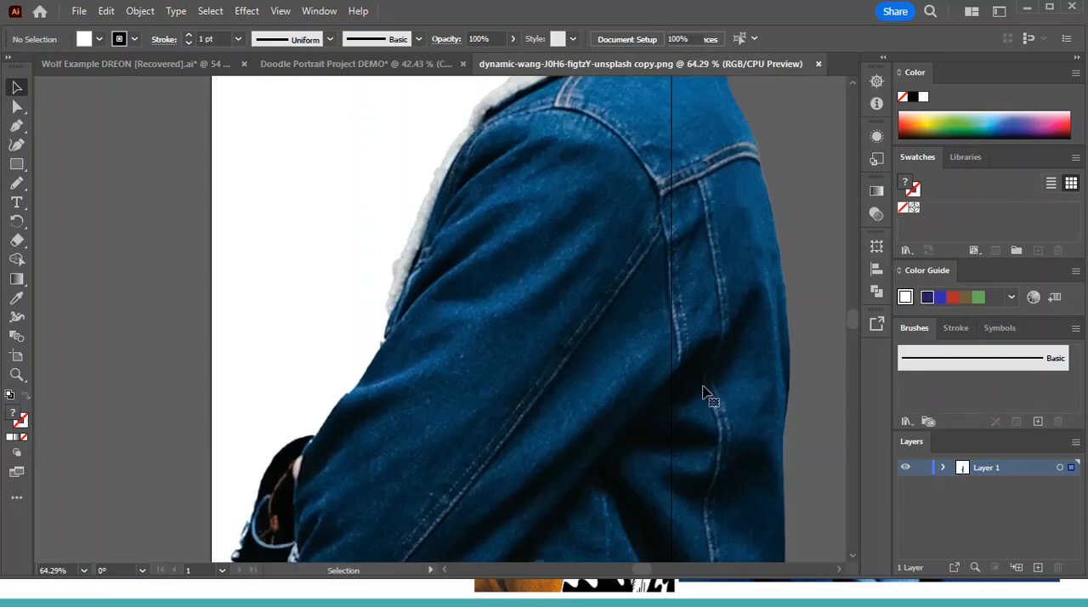
Copy the cut-out woman image into the Doodle Portrait Project DEMO document, pasting it on a new layer above Layer 1
{"action": "left_click", "coordinate": [705, 392]}
{"action": "left_click", "coordinate": [333, 63]}
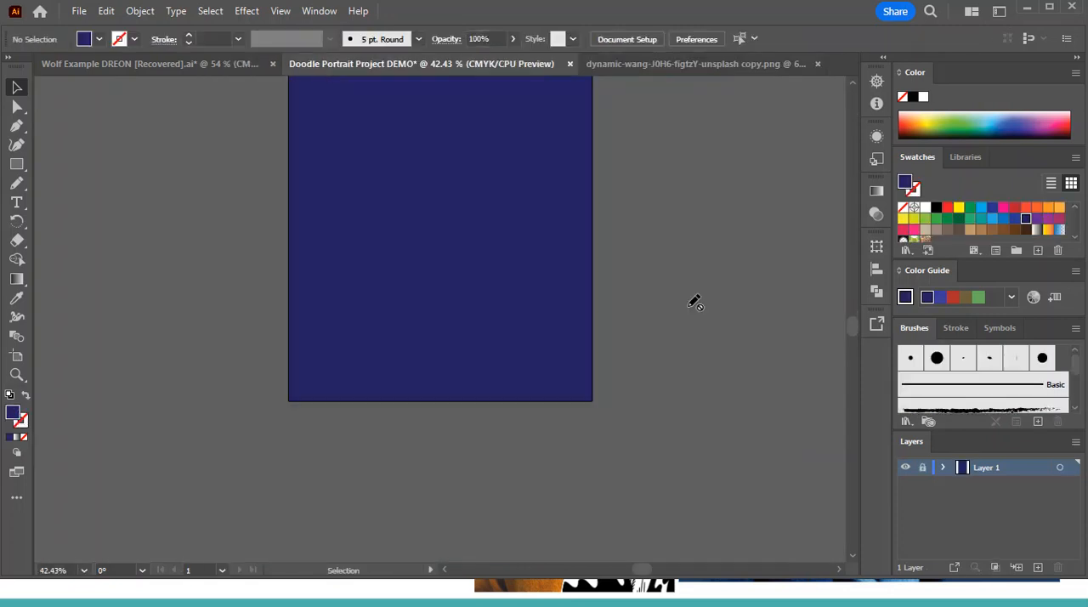
{"action": "key", "text": "ctrl+v"}
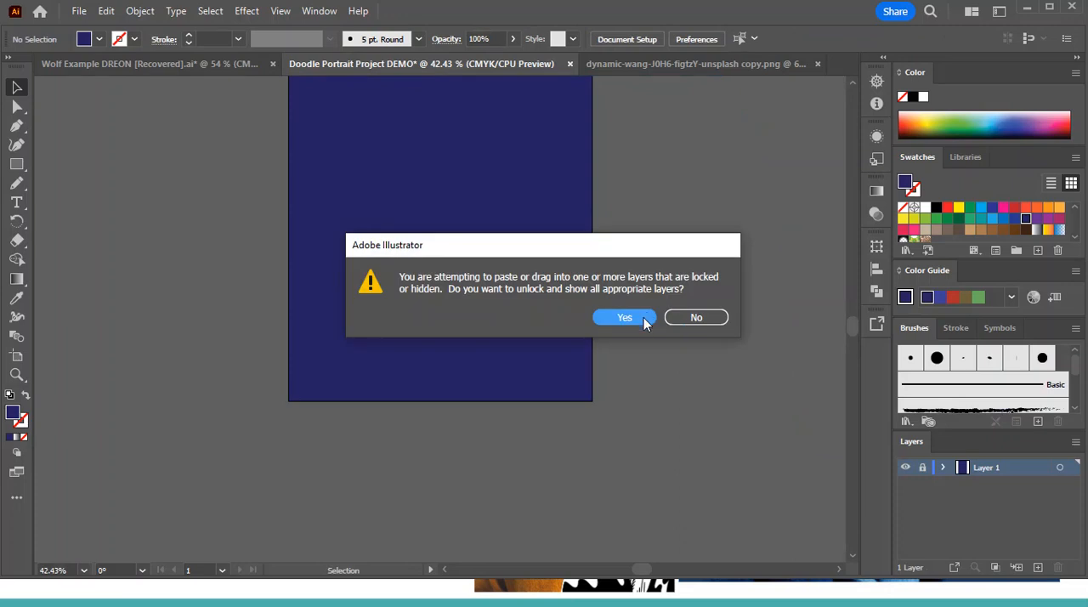
{"action": "left_click", "coordinate": [707, 318]}
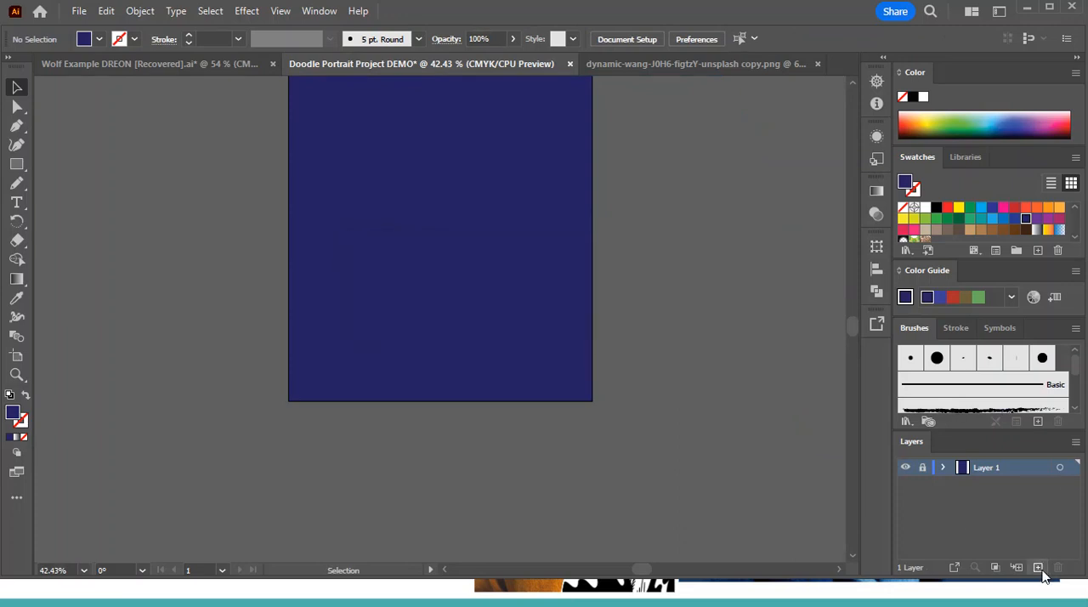
{"action": "left_click", "coordinate": [1039, 569]}
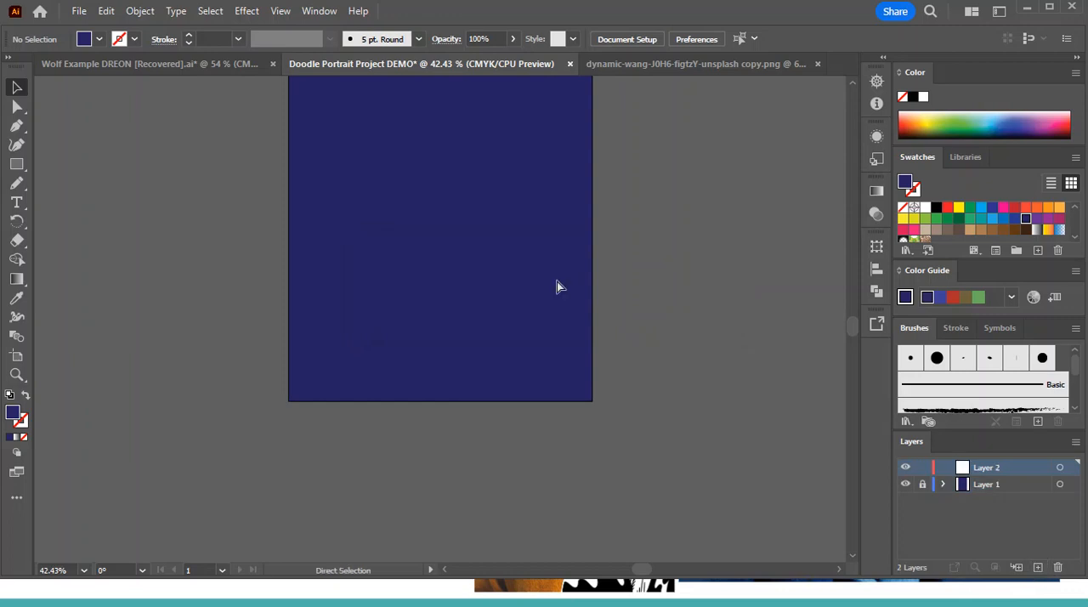
{"action": "key", "text": "ctrl+v"}
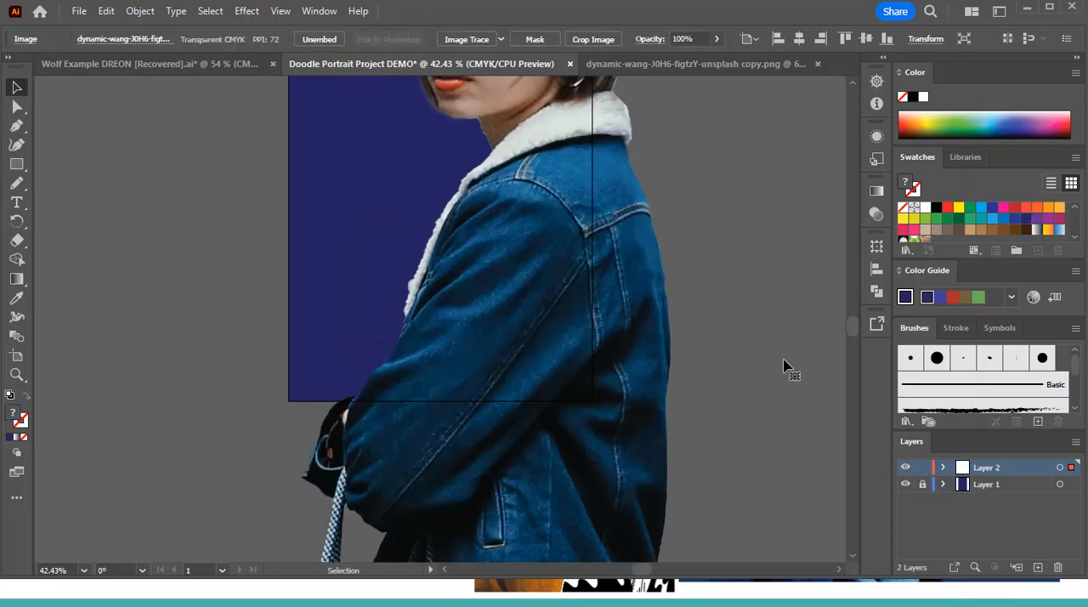
{"action": "key", "text": "ctrl+minus"}
{"action": "key", "text": "ctrl+minus"}
{"action": "key", "text": "ctrl+minus"}
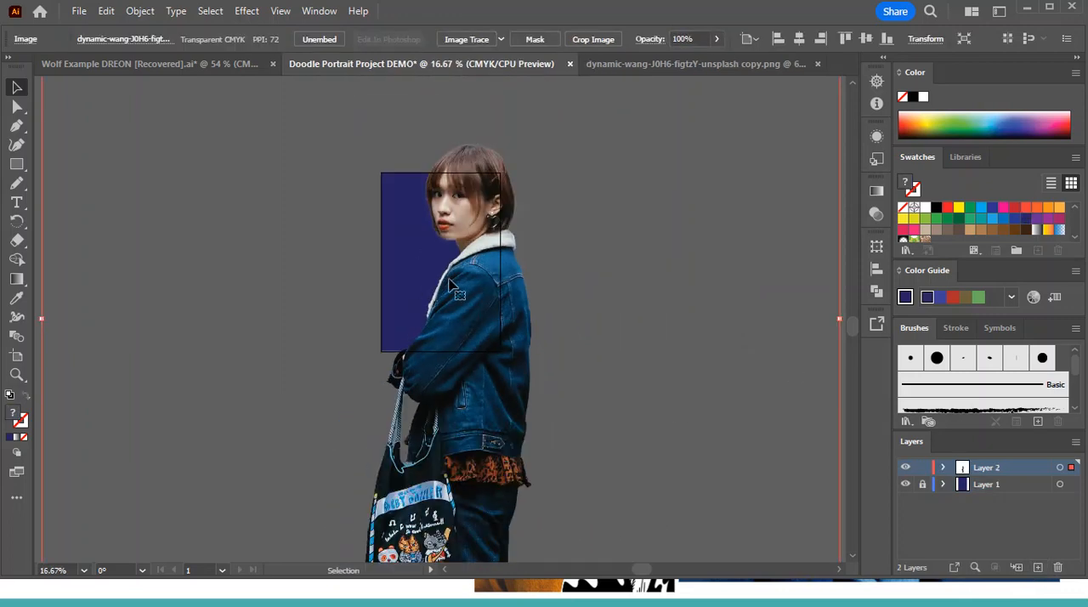
Scale the pasted woman image down and position it so her whole figure stands inside the navy artboard
{"action": "left_click_drag", "start_coordinate": [537, 393], "coordinate": [532, 320]}
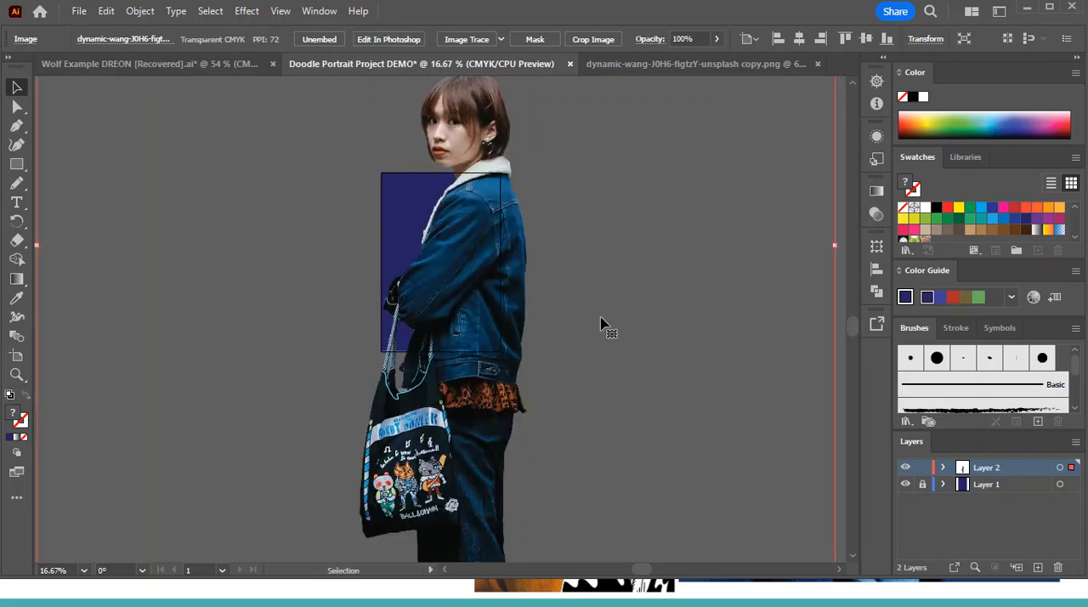
{"action": "key", "text": "ctrl+minus"}
{"action": "key", "text": "ctrl+minus"}
{"action": "key", "text": "ctrl+minus"}
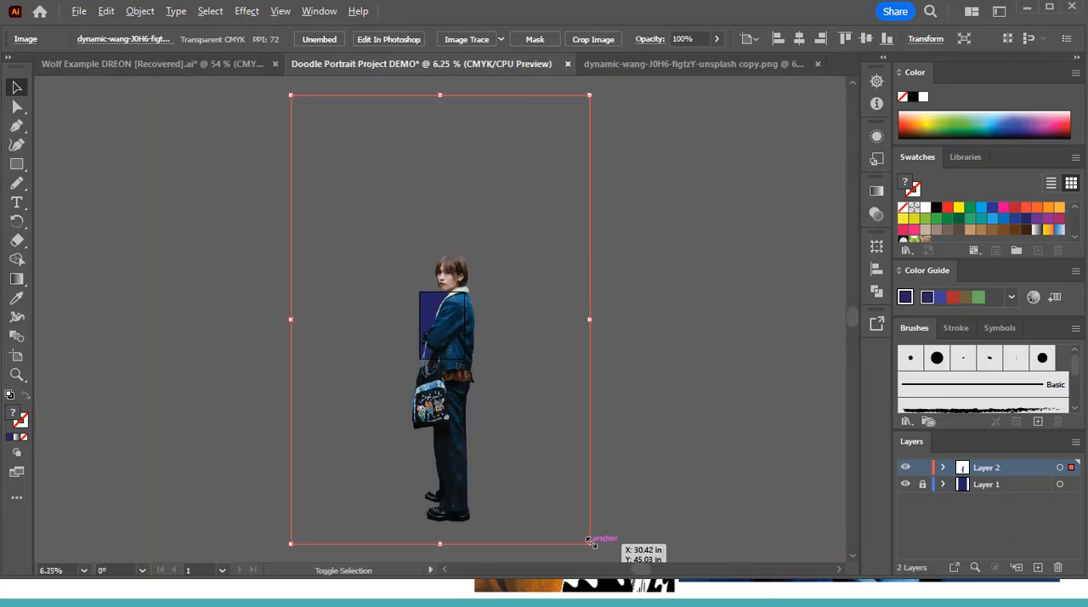
{"action": "left_click_drag", "start_coordinate": [587, 539], "coordinate": [489, 364]}
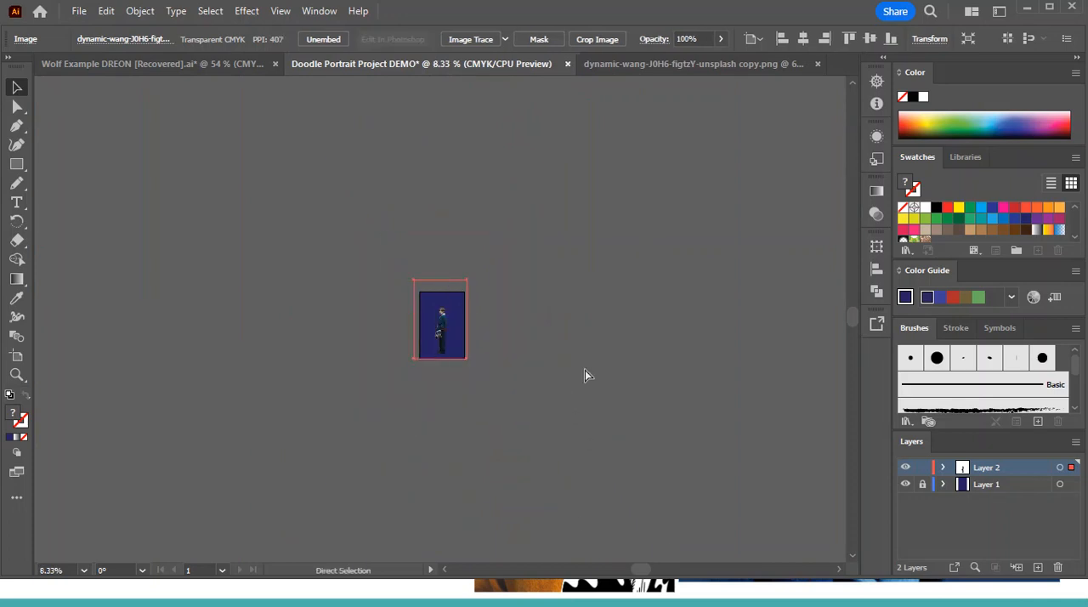
{"action": "key", "text": "ctrl+plus"}
{"action": "key", "text": "ctrl+plus"}
{"action": "key", "text": "ctrl+plus"}
{"action": "key", "text": "ctrl+plus"}
{"action": "left_click_drag", "start_coordinate": [457, 350], "coordinate": [460, 346]}
{"action": "key", "text": "ctrl+plus"}
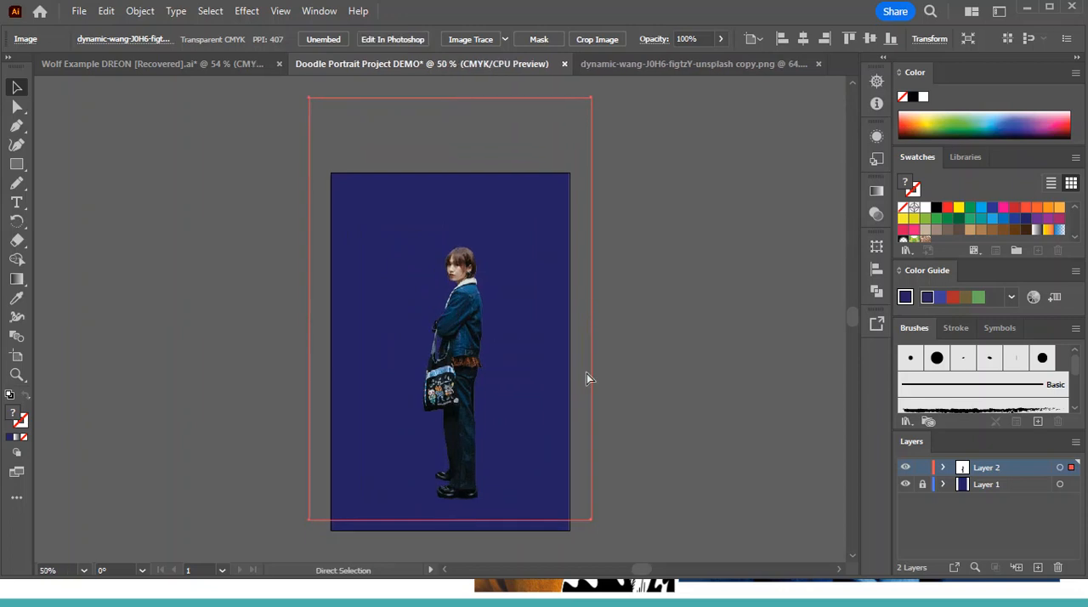
Lock Layer 2 with the woman image and create a new layer above it
{"action": "scroll", "coordinate": [778, 442], "scroll_direction": "down", "scroll_amount": 5}
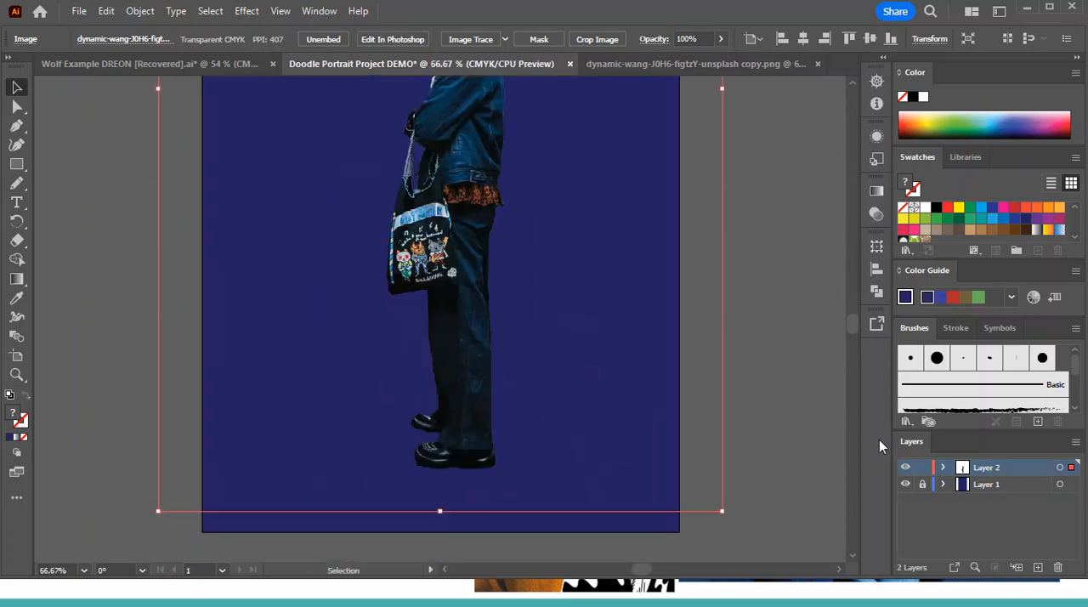
{"action": "scroll", "coordinate": [855, 439], "scroll_direction": "up", "scroll_amount": 2}
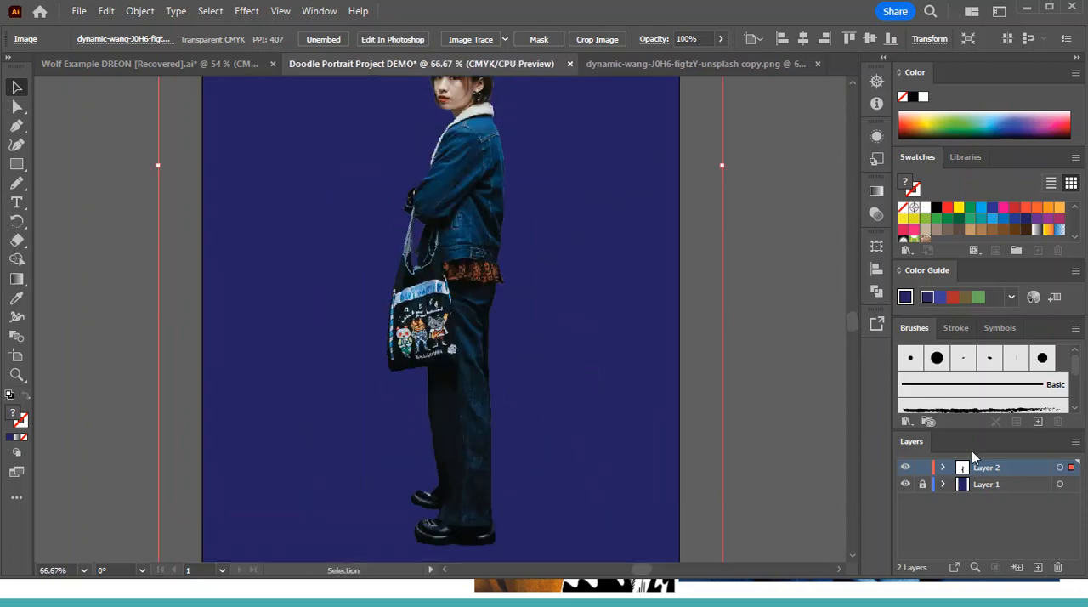
{"action": "left_click", "coordinate": [922, 468]}
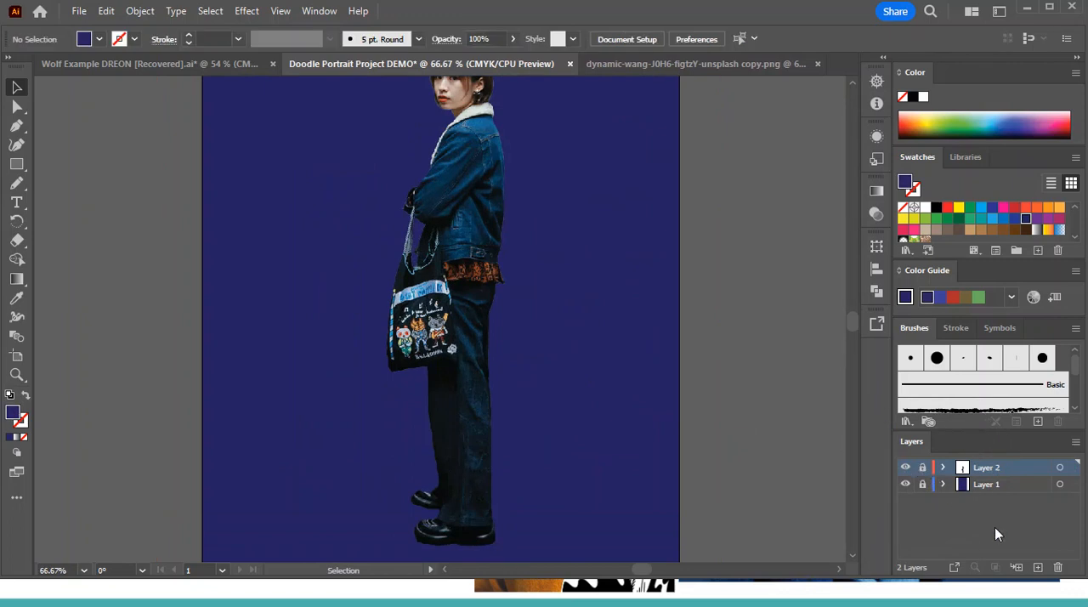
{"action": "left_click", "coordinate": [1039, 567]}
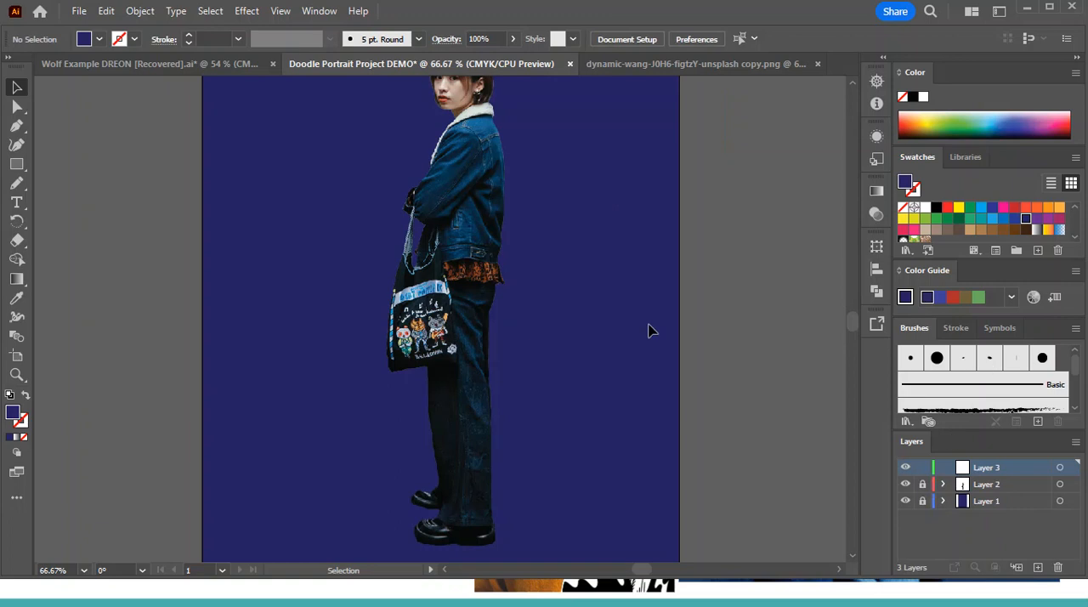
Switch to the Paintbrush tool and accept its options with new strokes unfilled and selected paths editable within 12 pixels
{"action": "left_click", "coordinate": [22, 183]}
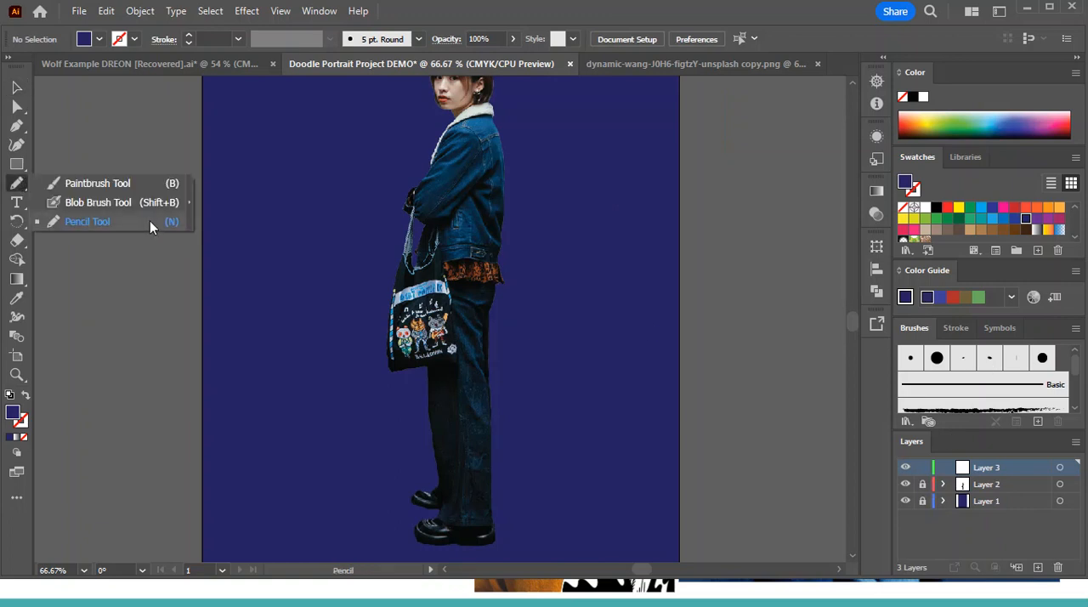
{"action": "left_click", "coordinate": [137, 181]}
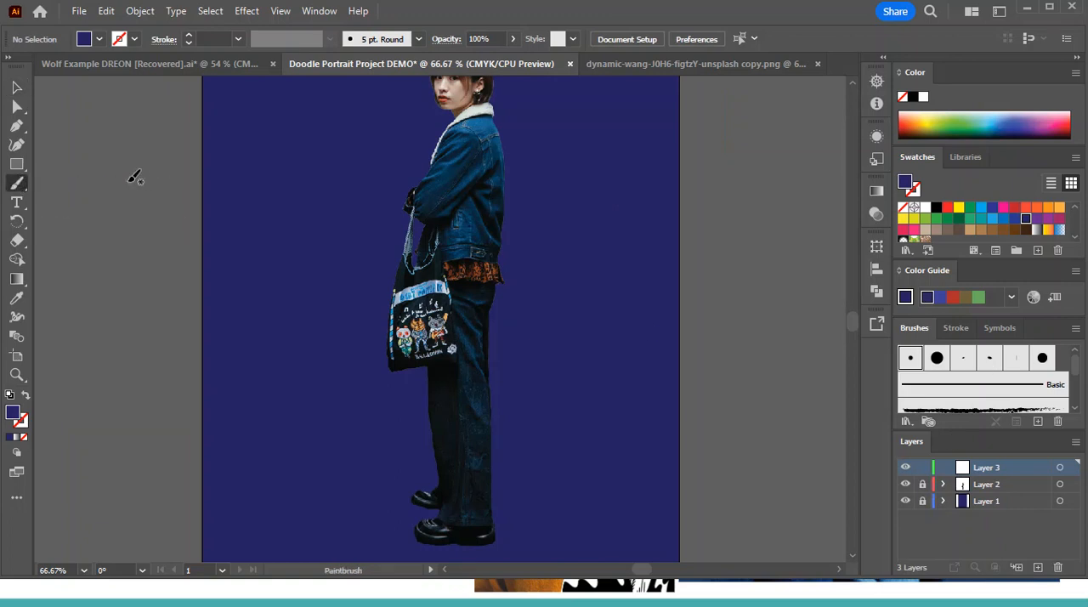
{"action": "double_click", "coordinate": [20, 185]}
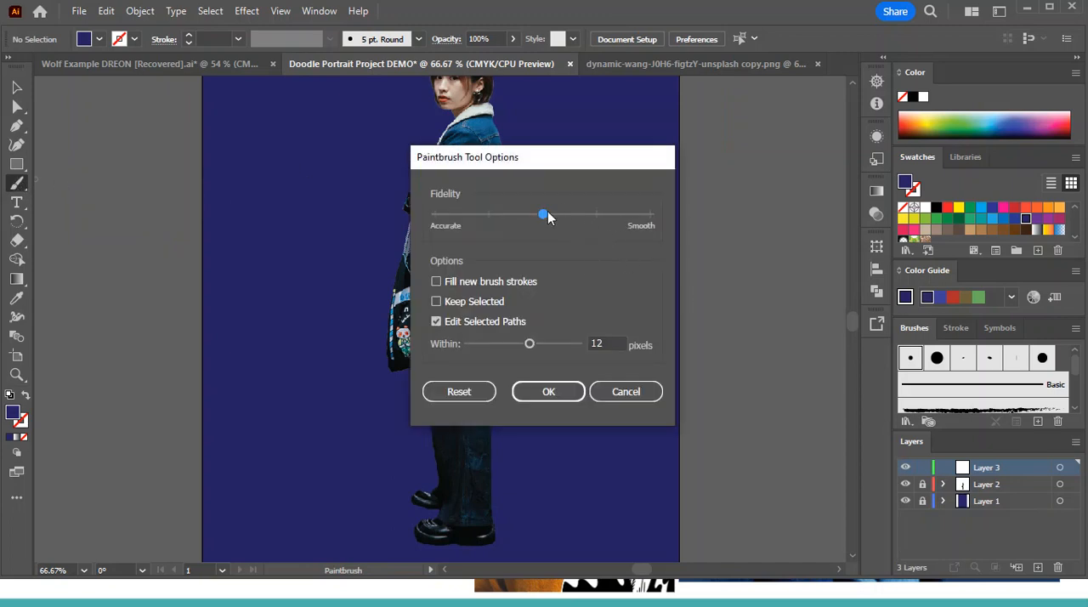
{"action": "left_click", "coordinate": [549, 392]}
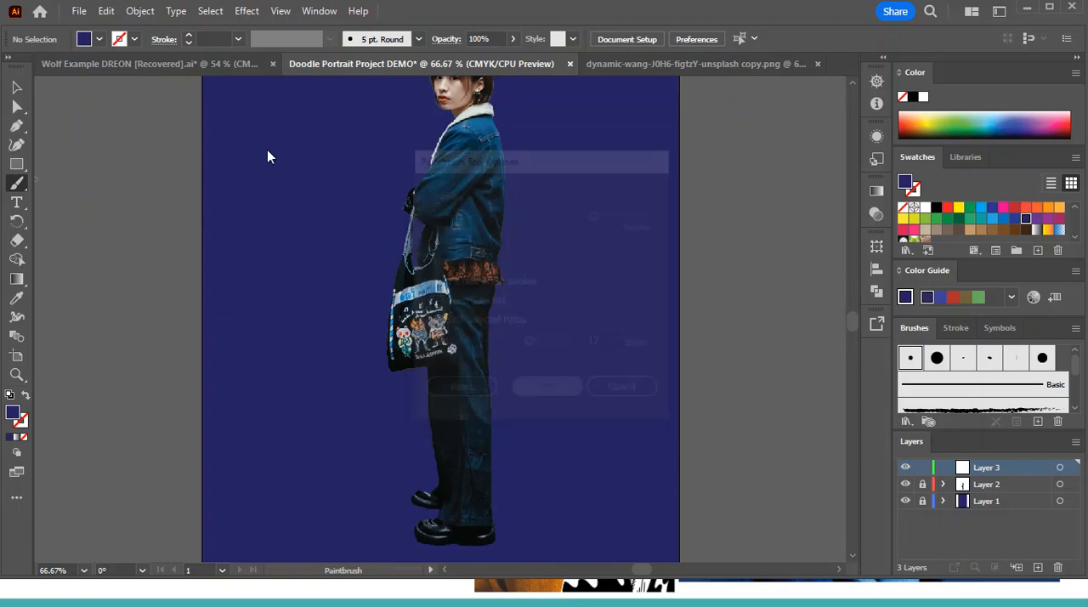
Set the fill to none and the stroke colour to light blue for the brush
{"action": "left_click", "coordinate": [99, 40]}
{"action": "left_click", "coordinate": [7, 66]}
{"action": "left_click", "coordinate": [136, 40]}
{"action": "left_click", "coordinate": [136, 40]}
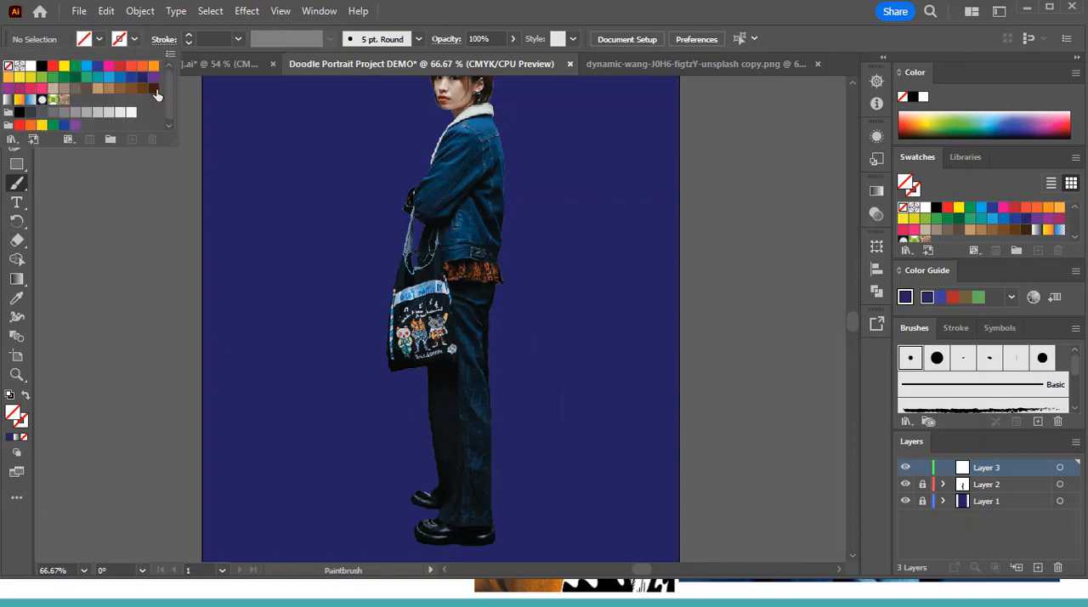
{"action": "left_click", "coordinate": [85, 70]}
{"action": "left_click", "coordinate": [137, 37]}
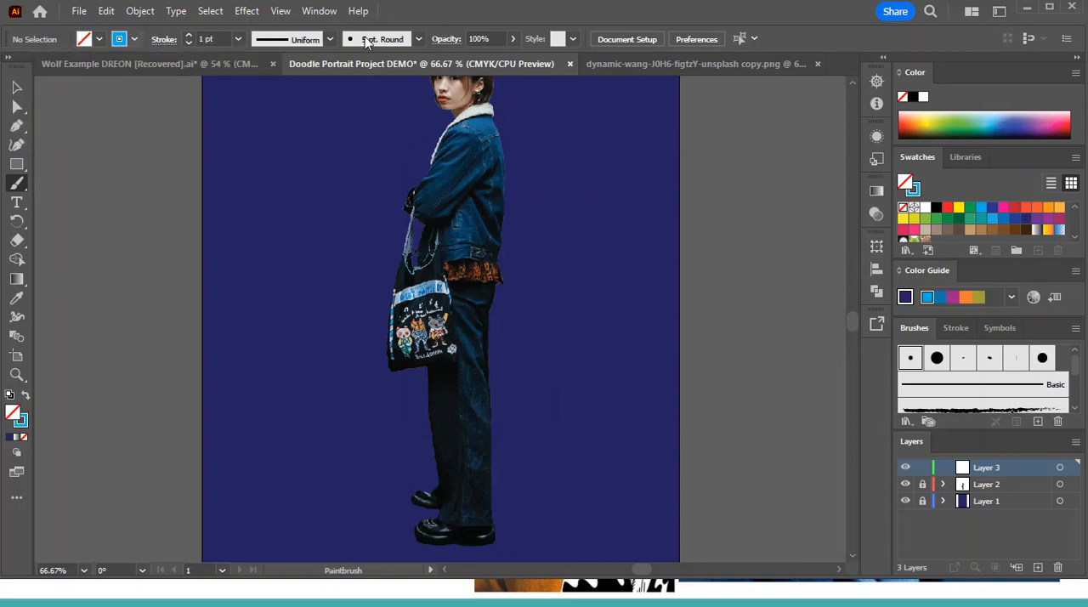
Choose the rough charcoal-style brush definition and set the stroke weight to 0.75 pt
{"action": "left_click", "coordinate": [419, 40]}
{"action": "left_click", "coordinate": [350, 143]}
{"action": "left_click", "coordinate": [419, 40]}
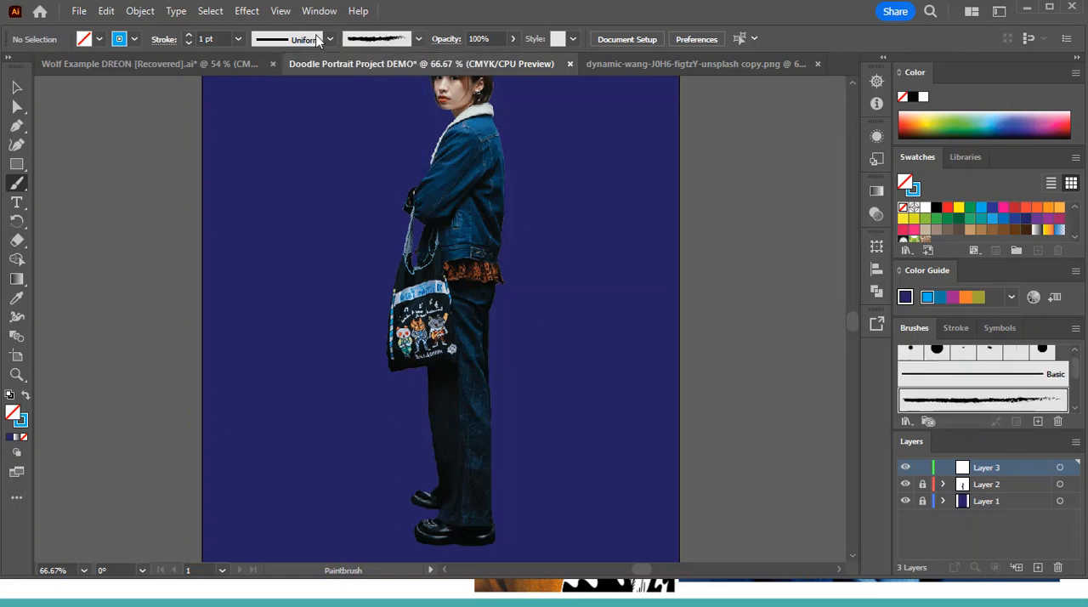
{"action": "left_click", "coordinate": [189, 42]}
Paint freehand light blue brush strokes on Layer 3 over the navy background beside the woman's hips and legs
{"action": "key", "text": "ctrl"}
{"action": "key", "text": "ctrl+equal"}
{"action": "key", "text": "ctrl+equal"}
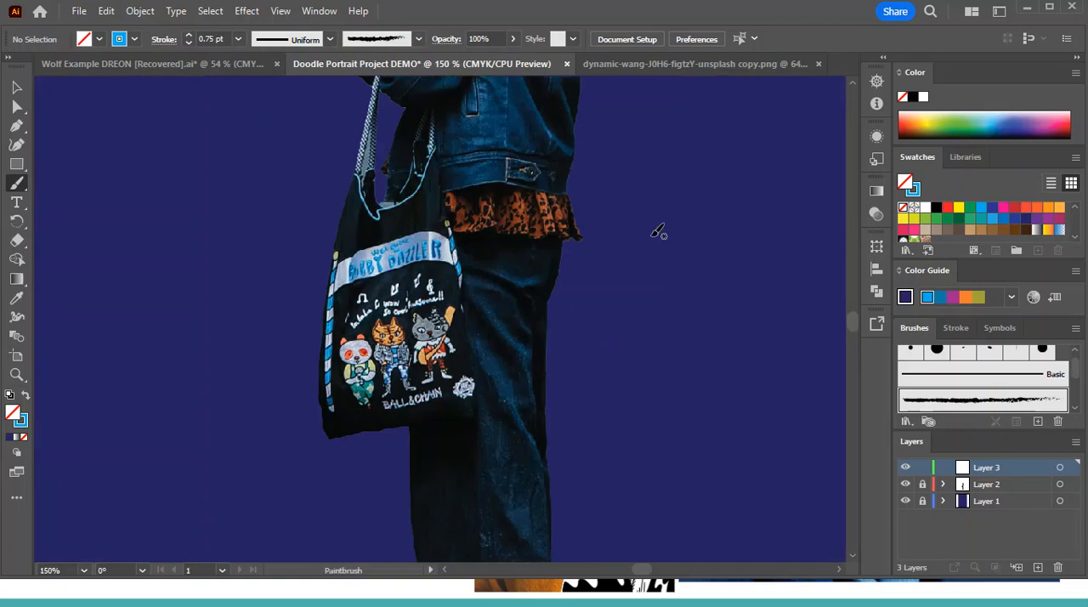
{"action": "left_click_drag", "start_coordinate": [563, 332], "coordinate": [705, 192]}
{"action": "mouse_move", "coordinate": [642, 299]}
{"action": "left_mouse_down"}
{"action": "mouse_move", "coordinate": [664, 276]}
{"action": "mouse_move", "coordinate": [761, 251]}
{"action": "mouse_move", "coordinate": [685, 308]}
{"action": "mouse_move", "coordinate": [714, 283]}
{"action": "left_mouse_up"}
{"action": "scroll", "coordinate": [770, 340], "scroll_direction": "up", "scroll_amount": 3}
{"action": "scroll", "coordinate": [765, 344], "scroll_direction": "up", "scroll_amount": 5}
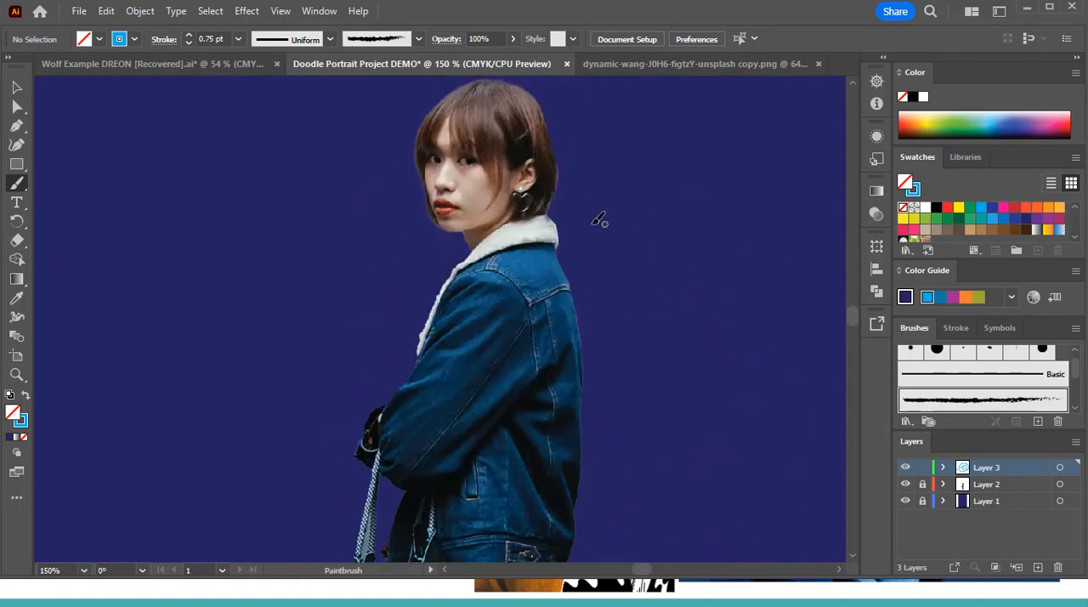